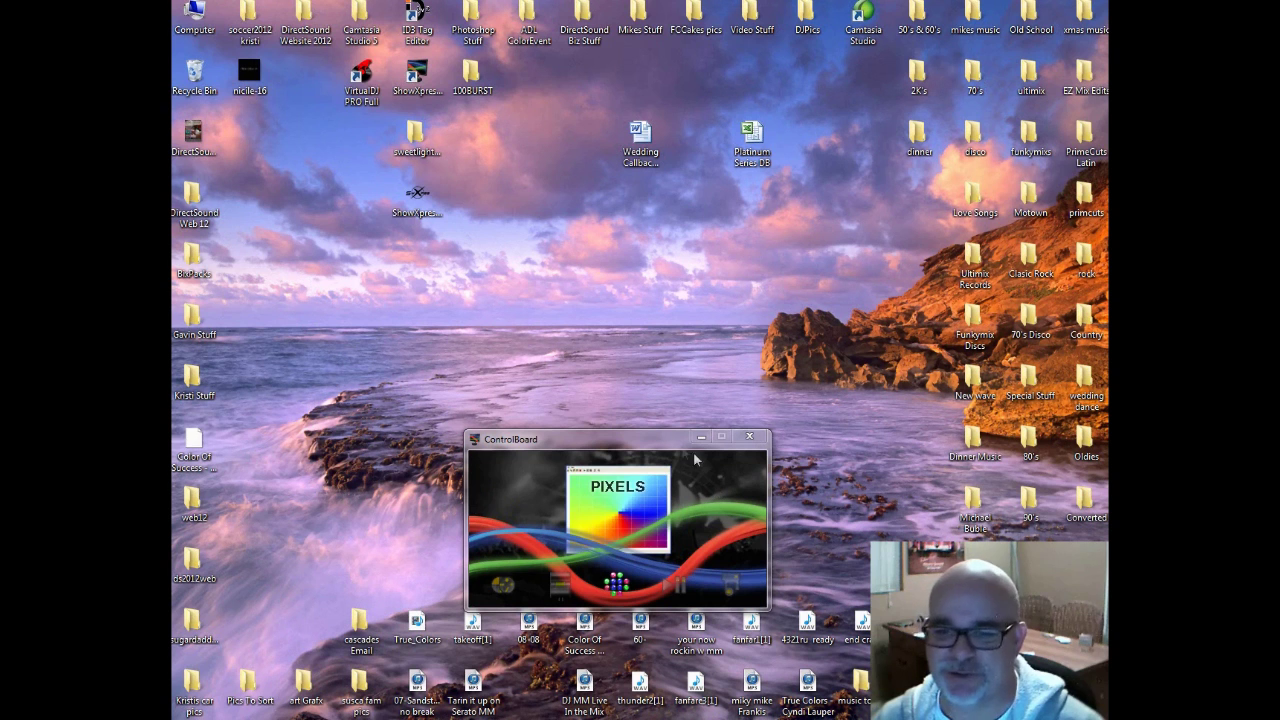
- Launch VirtualDJ PRO Full and move its window down so that the ControlBoard launcher is uncovered
double_click(372, 68)
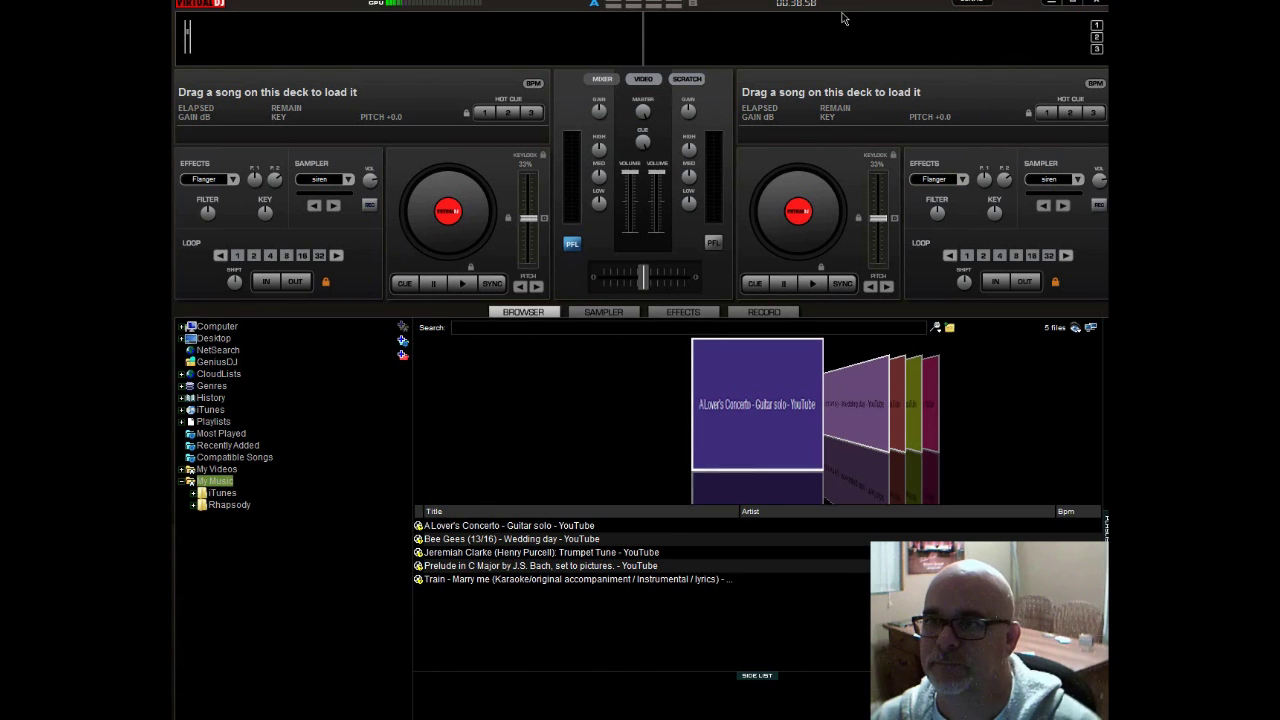
left_click_drag(843, 18, 502, 609)
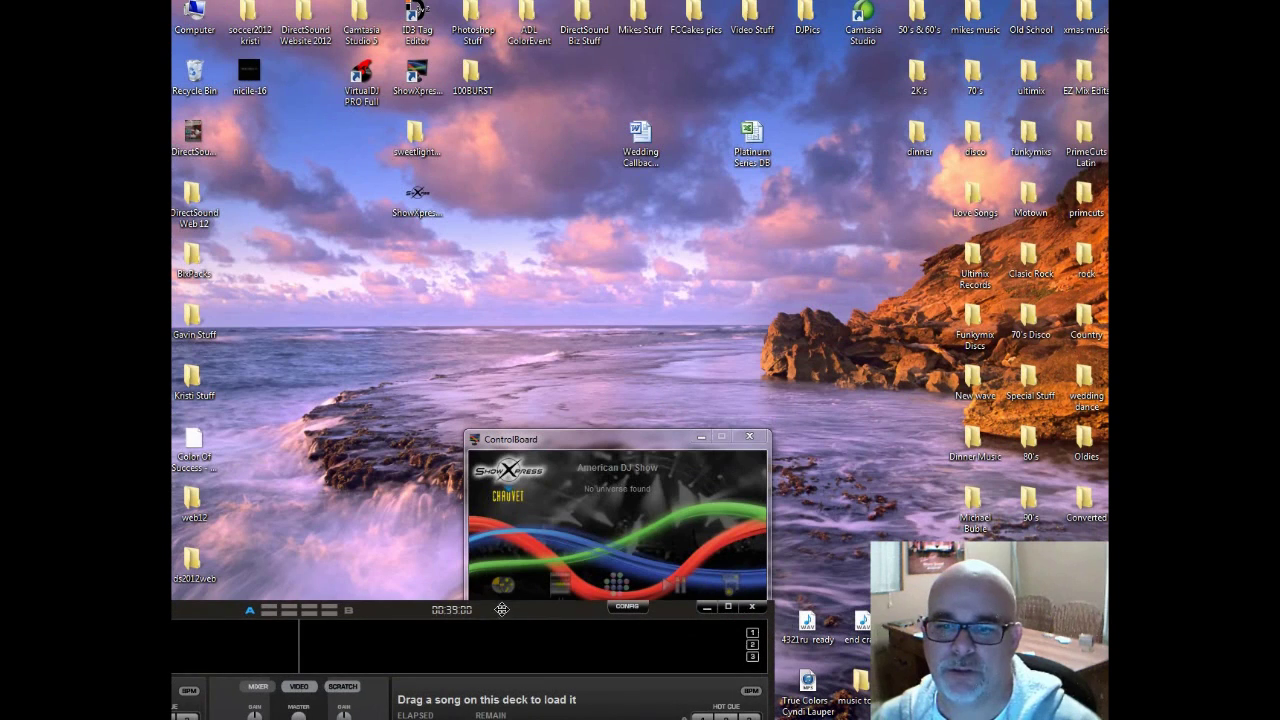
- Open the Live and 3DView windows from ControlBoard and place Live beside the 3D view
left_click(677, 584)
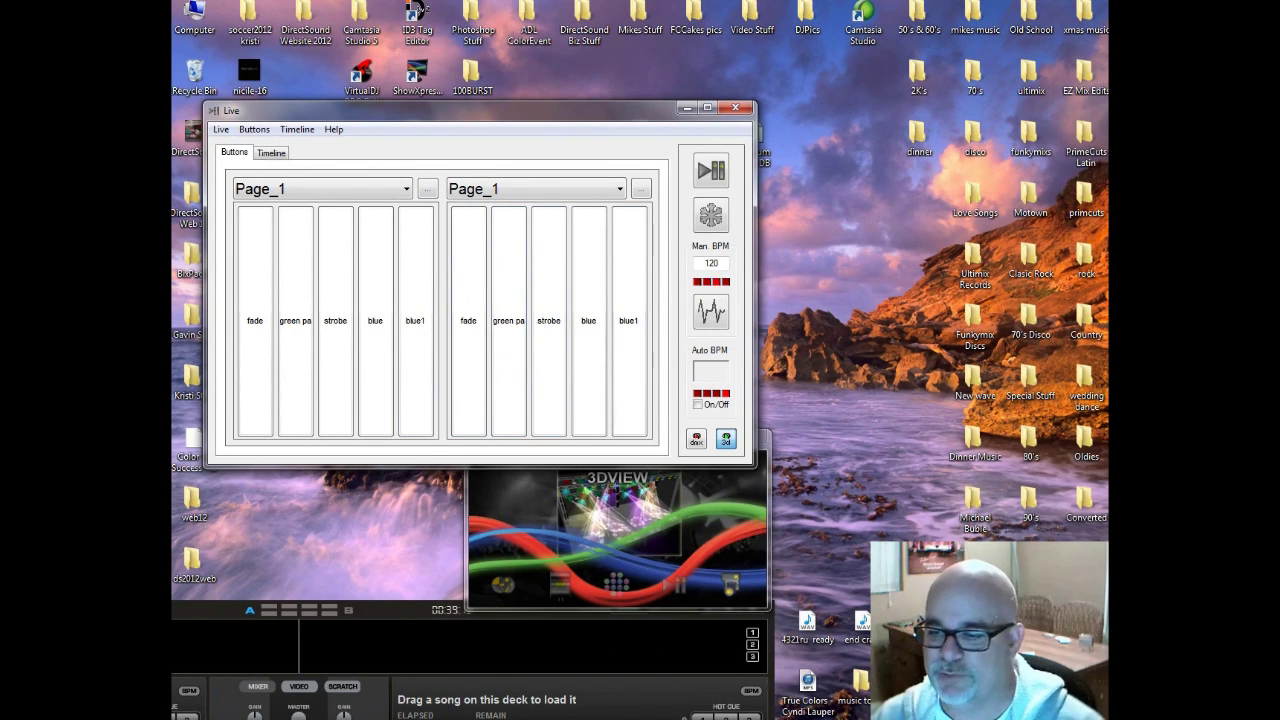
left_click(733, 598)
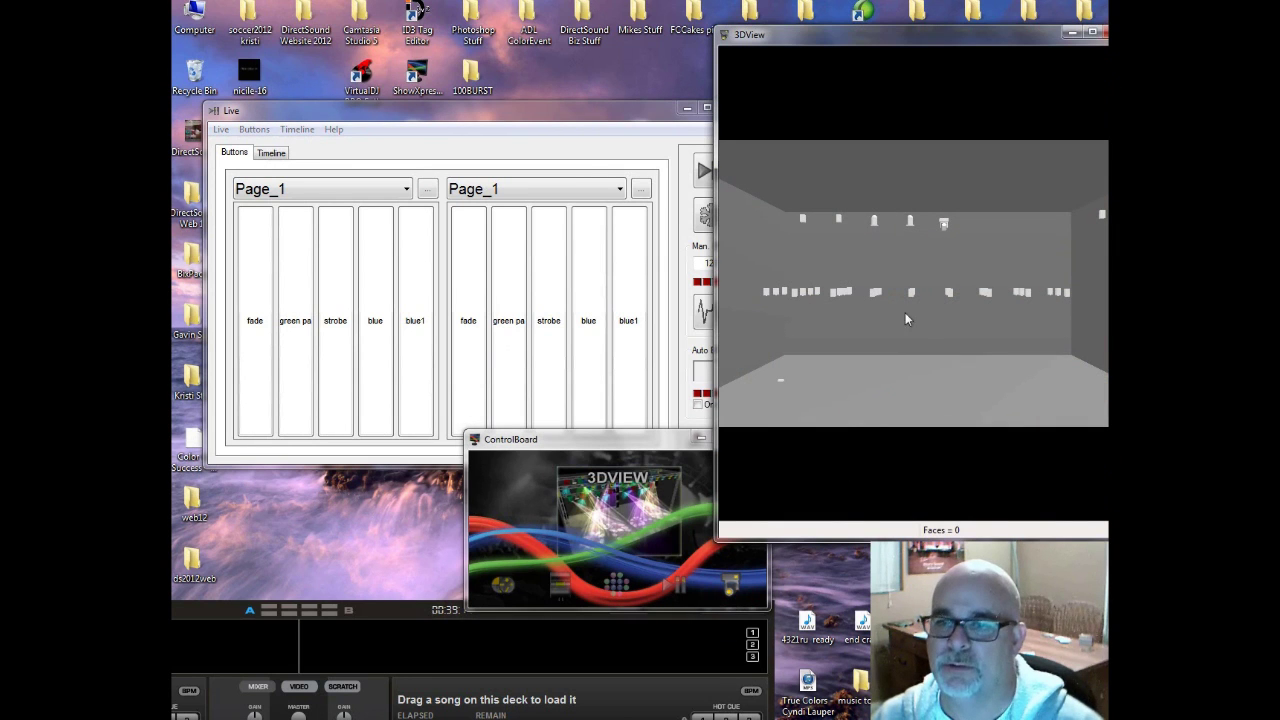
left_click_drag(608, 113, 571, 61)
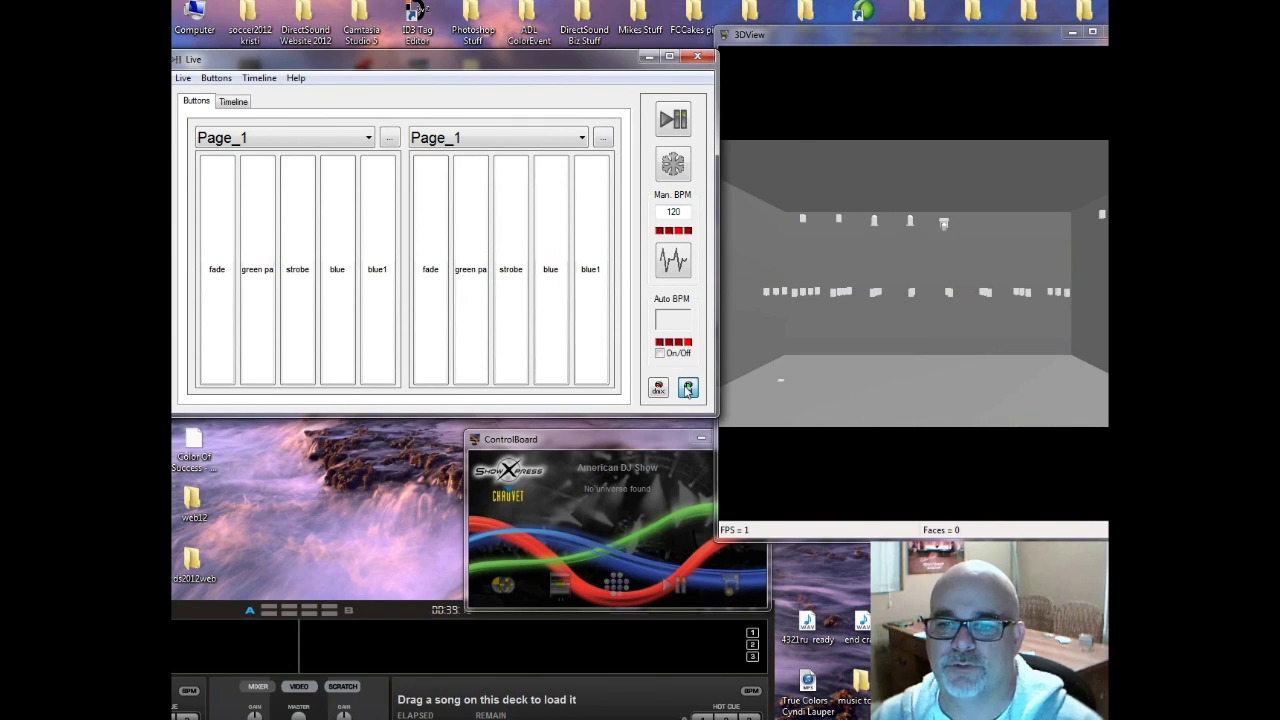
- Test the green par, strobe and blue1 lighting buttons on Page_1 against the 3D view, switching each off again
left_click(464, 244)
left_click(508, 245)
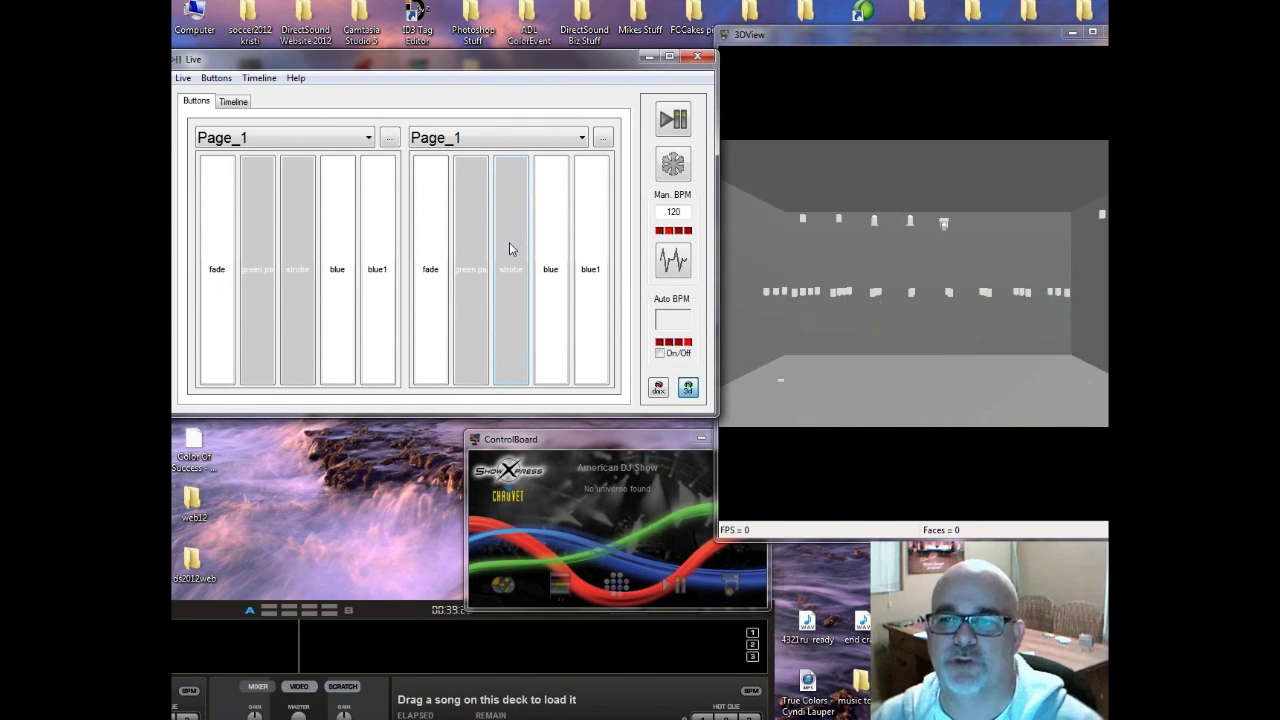
left_click(608, 256)
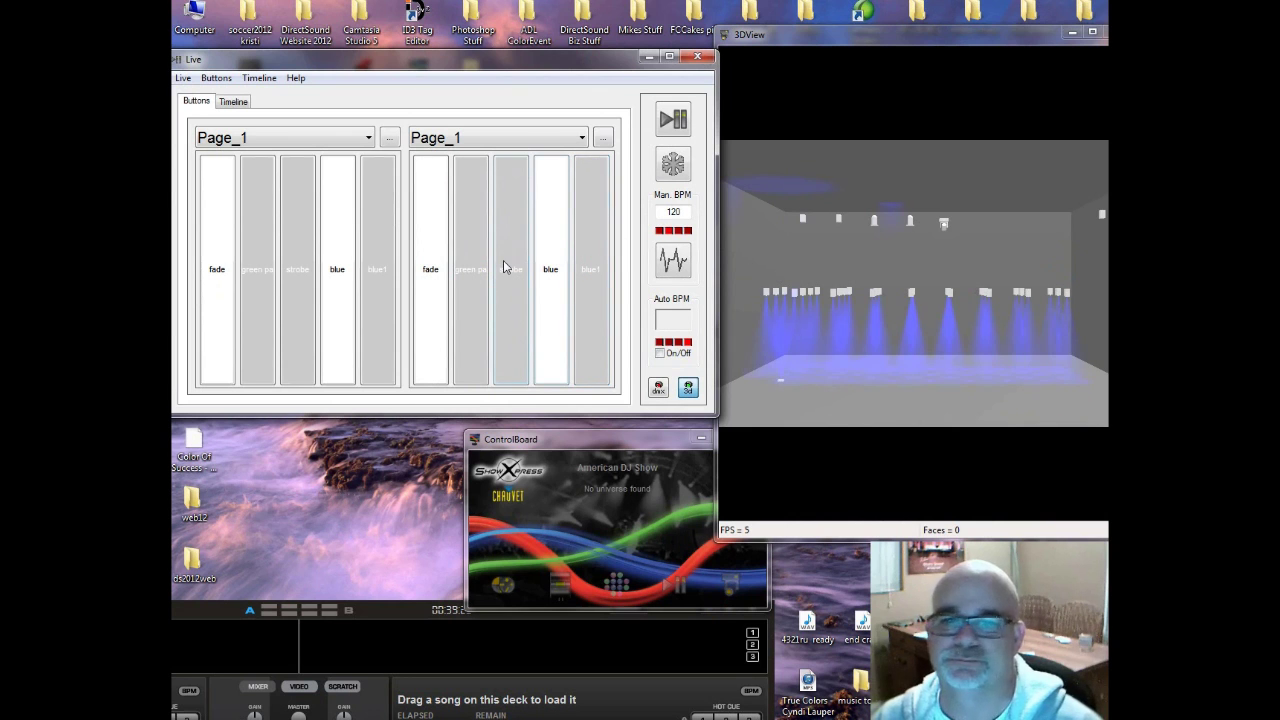
left_click(590, 270)
left_click(510, 270)
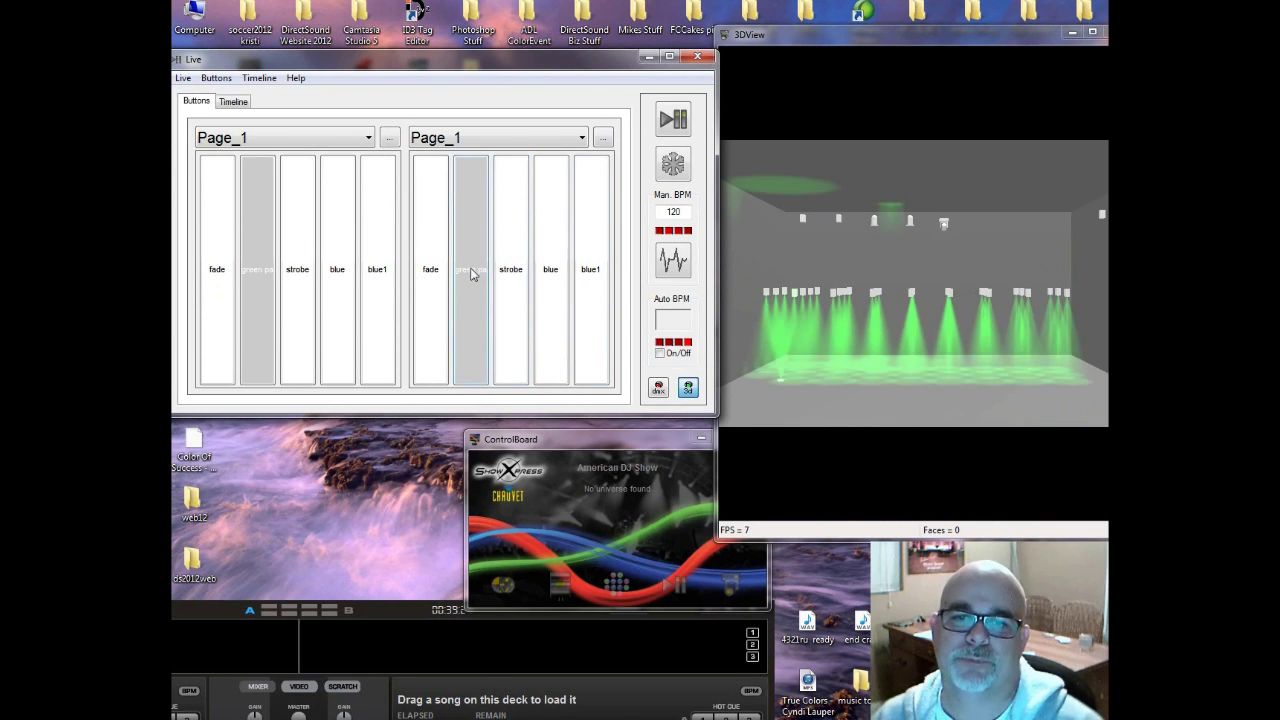
left_click(473, 272)
- Switch to VirtualDJ and load "Sandstorm no break" from the Most Played list onto deck 1
mouse_move(547, 600)
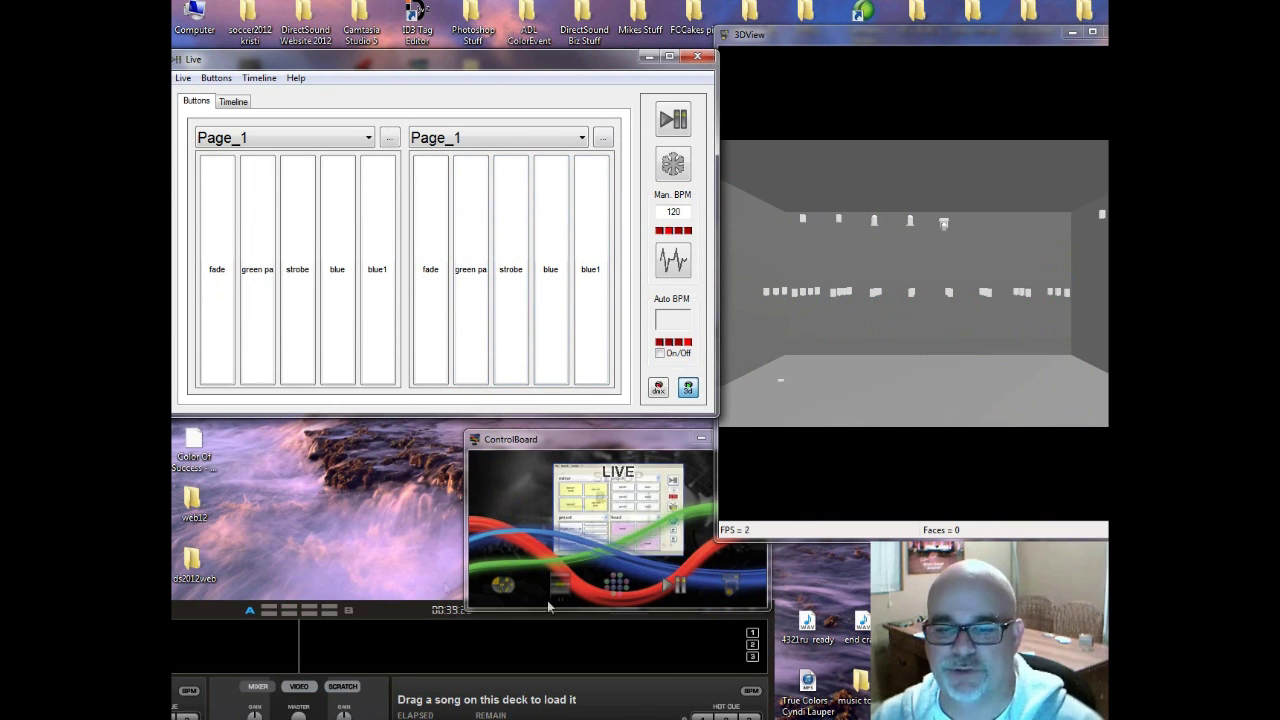
left_click(503, 585)
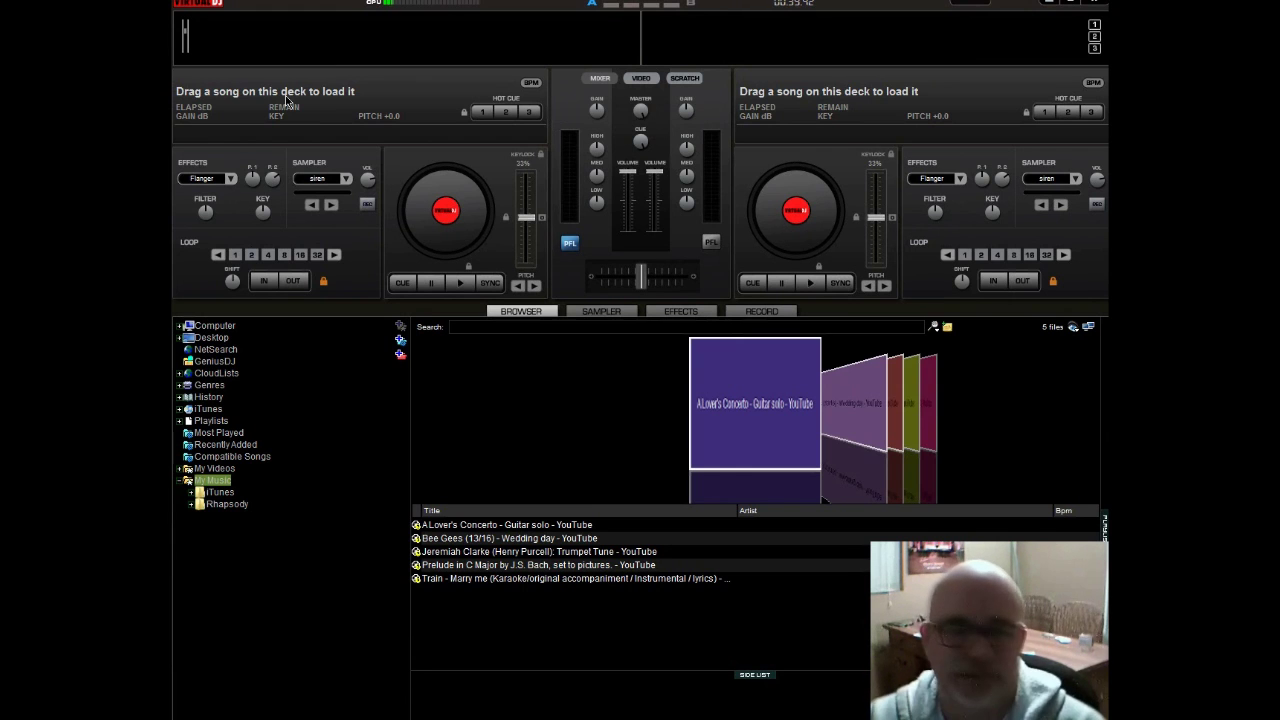
left_click(202, 445)
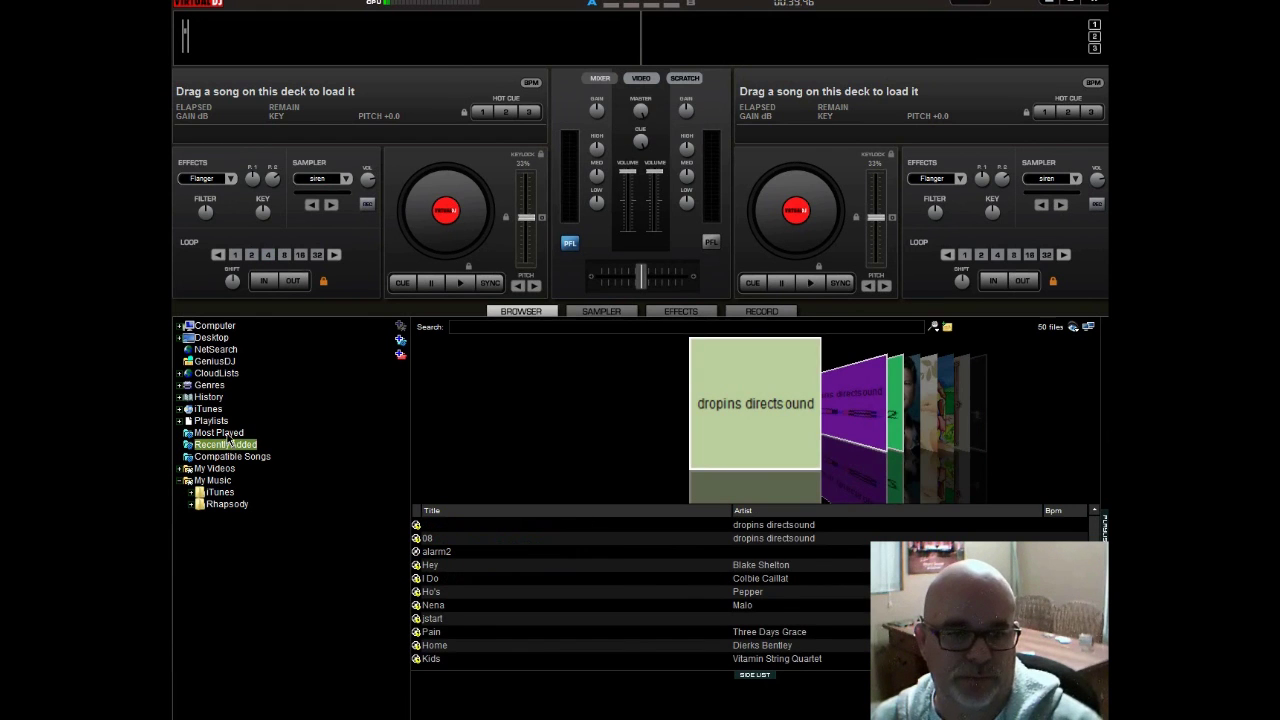
left_click(226, 433)
left_click(440, 525)
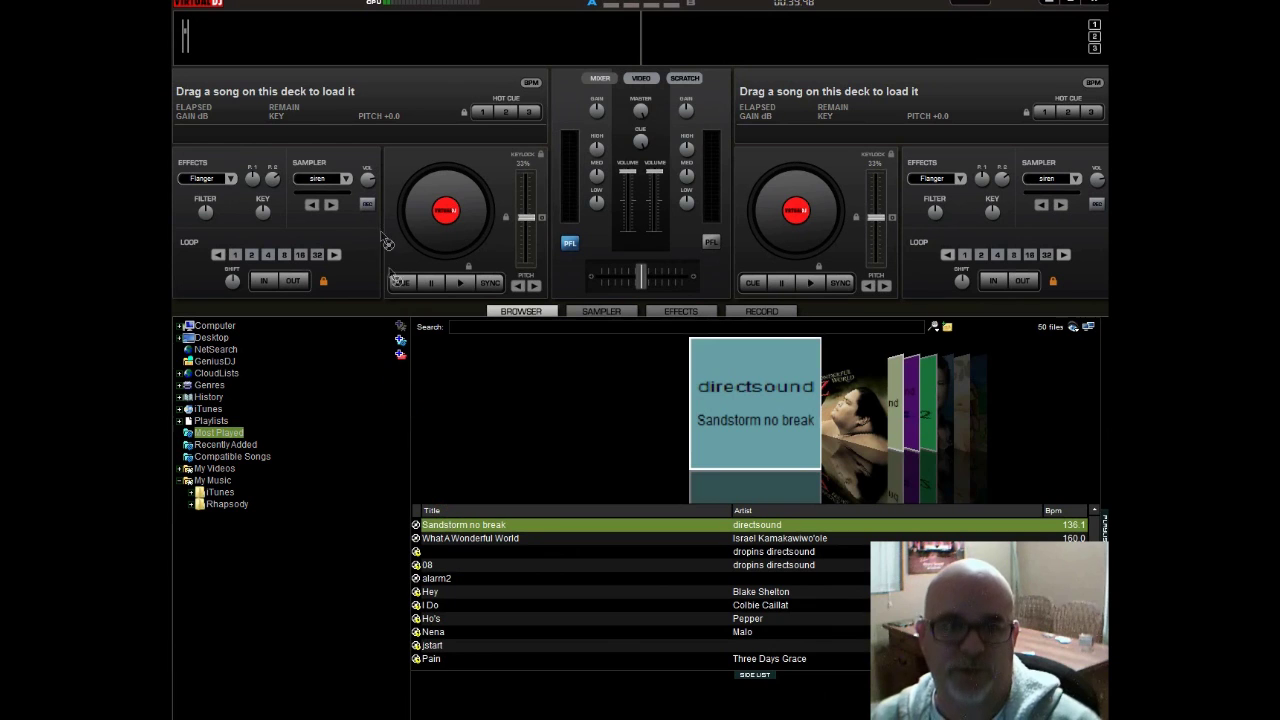
left_click_drag(393, 277, 385, 222)
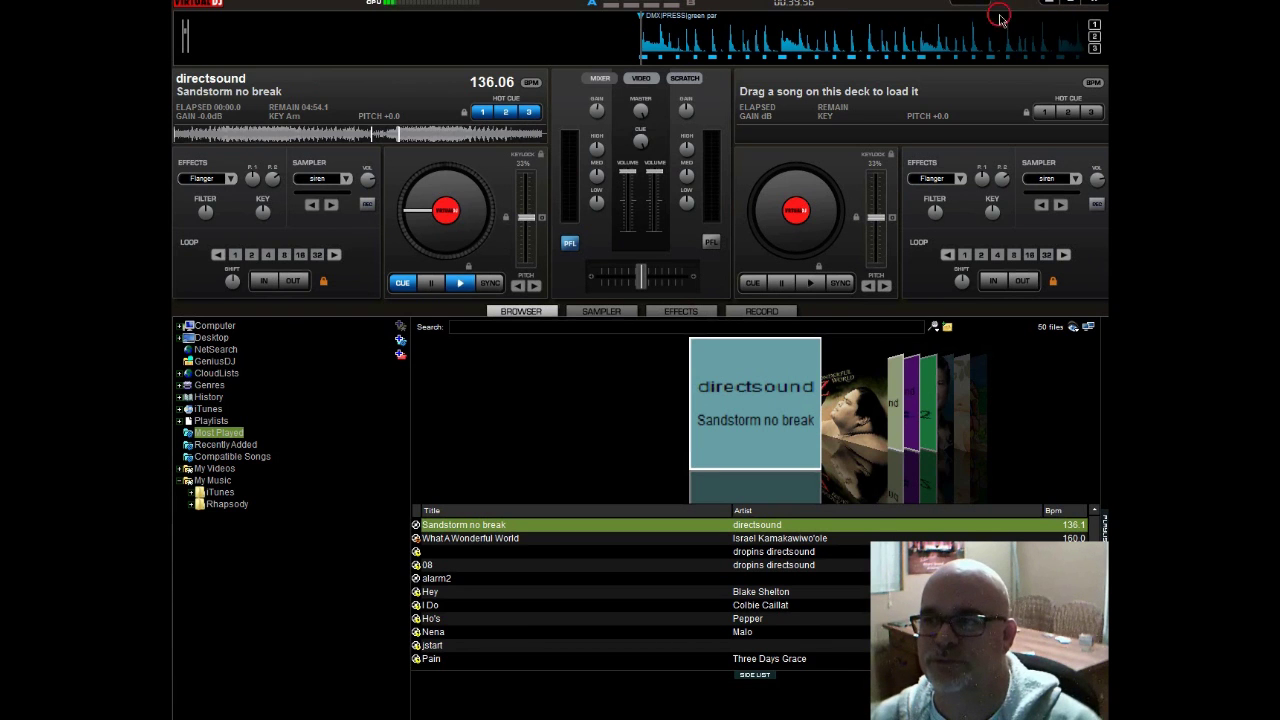
- Shift the VirtualDJ window aside to uncover the 3DView window and bring 3DView to the front
left_click_drag(970, 22, 830, 38)
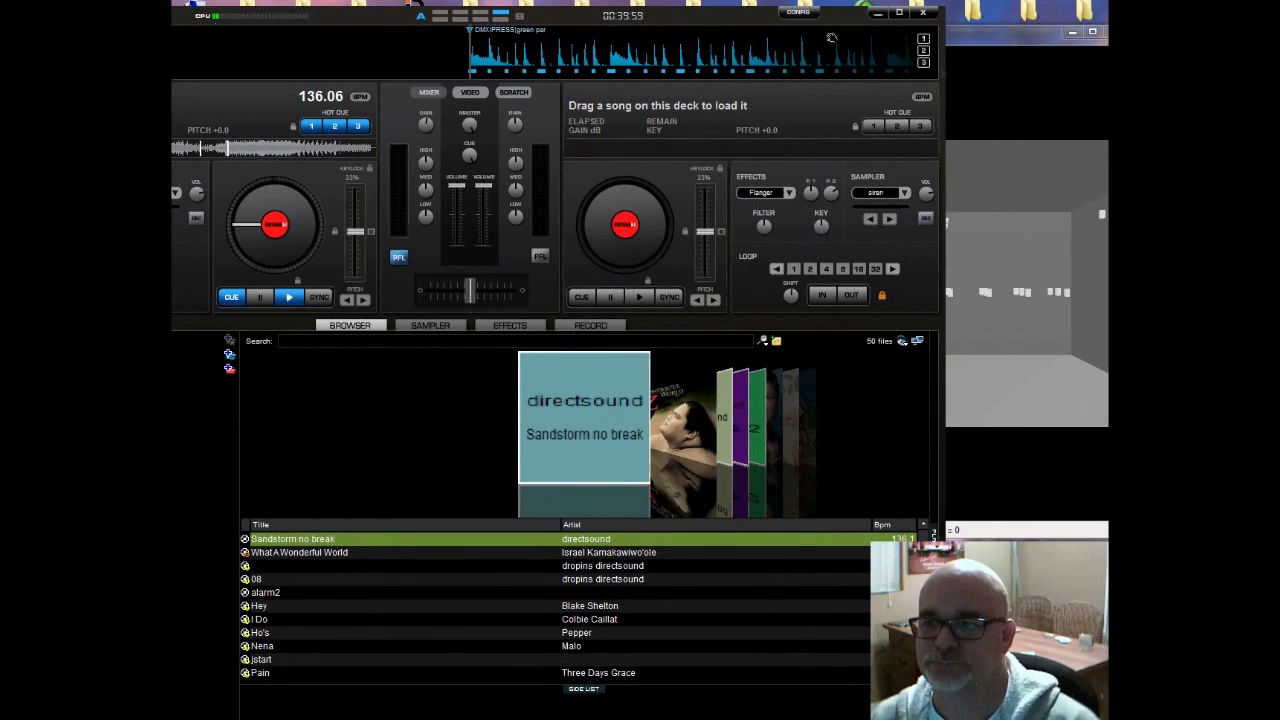
left_click(997, 107)
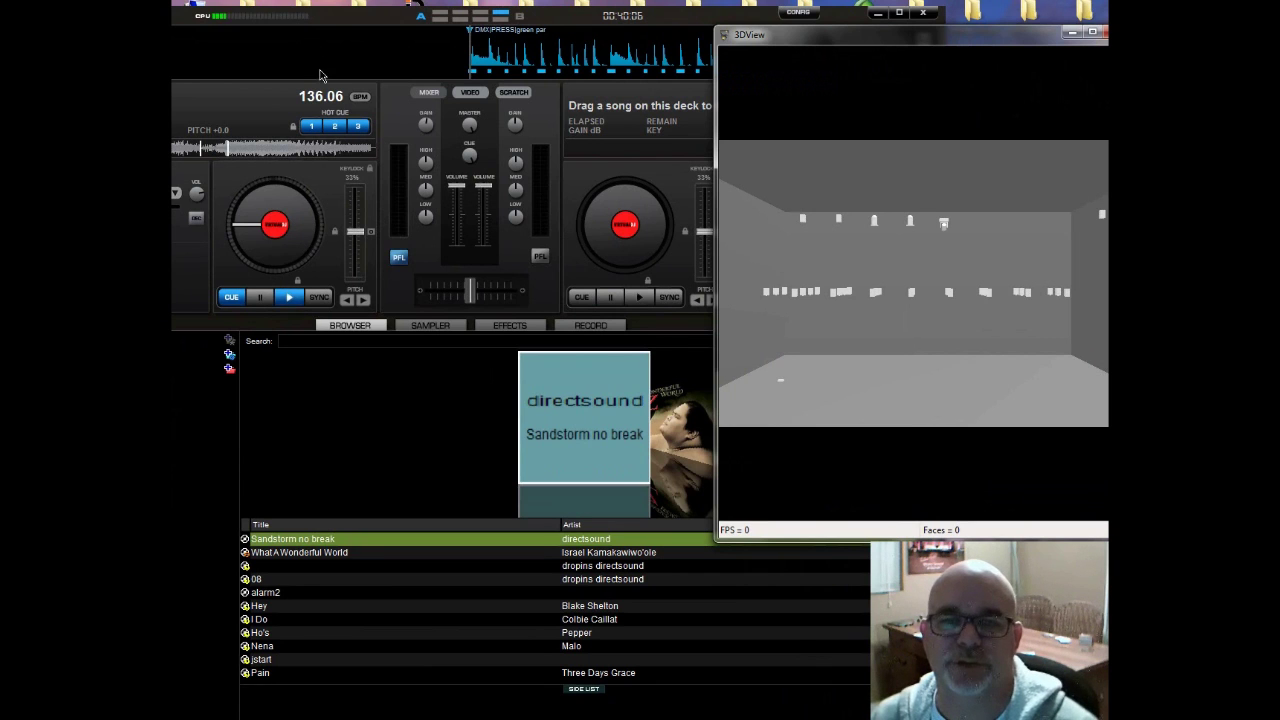
- In VirtualDJ's other effects, select TheLightingController plugin and connect it to localhost on port 7348
left_click(509, 326)
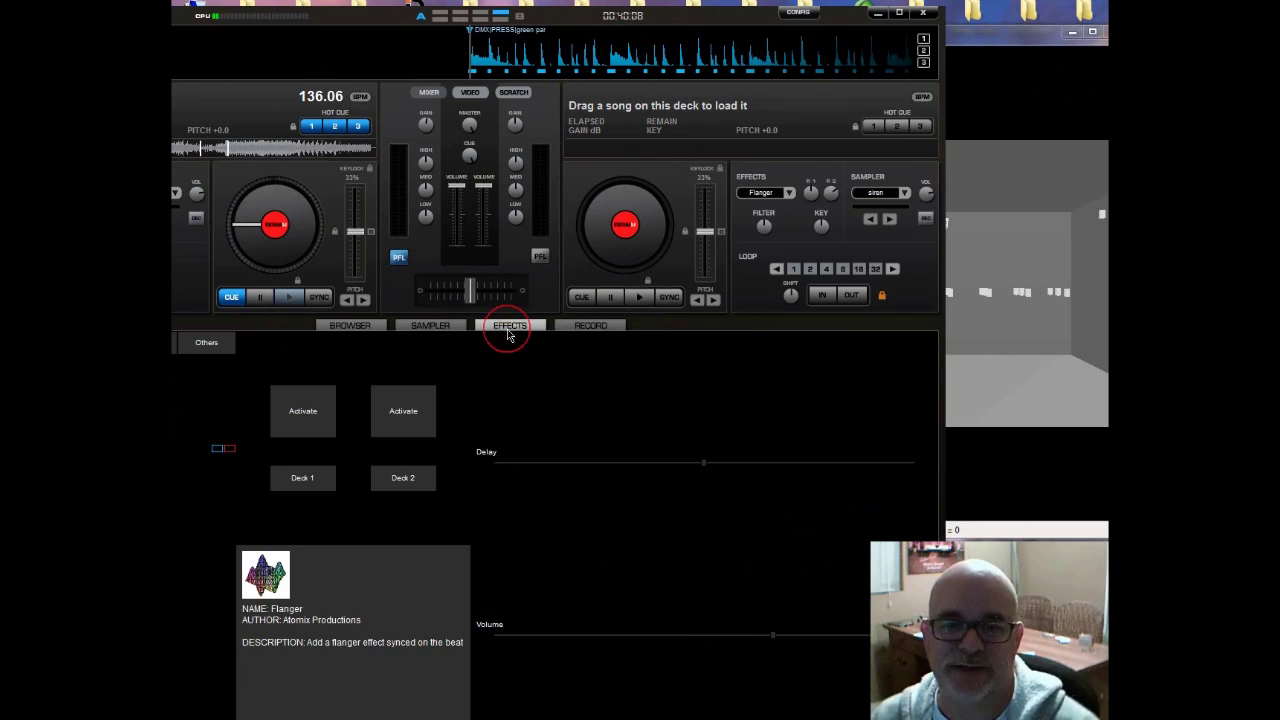
left_click(223, 344)
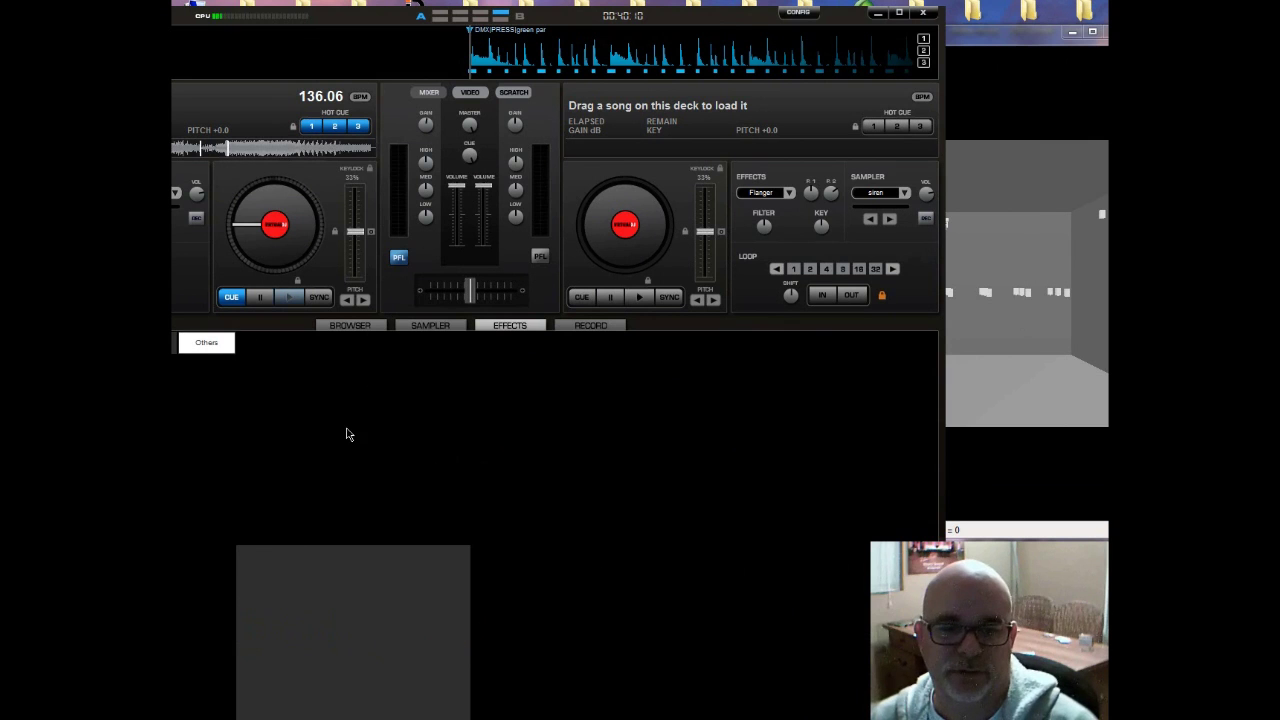
left_click_drag(345, 15, 491, 0)
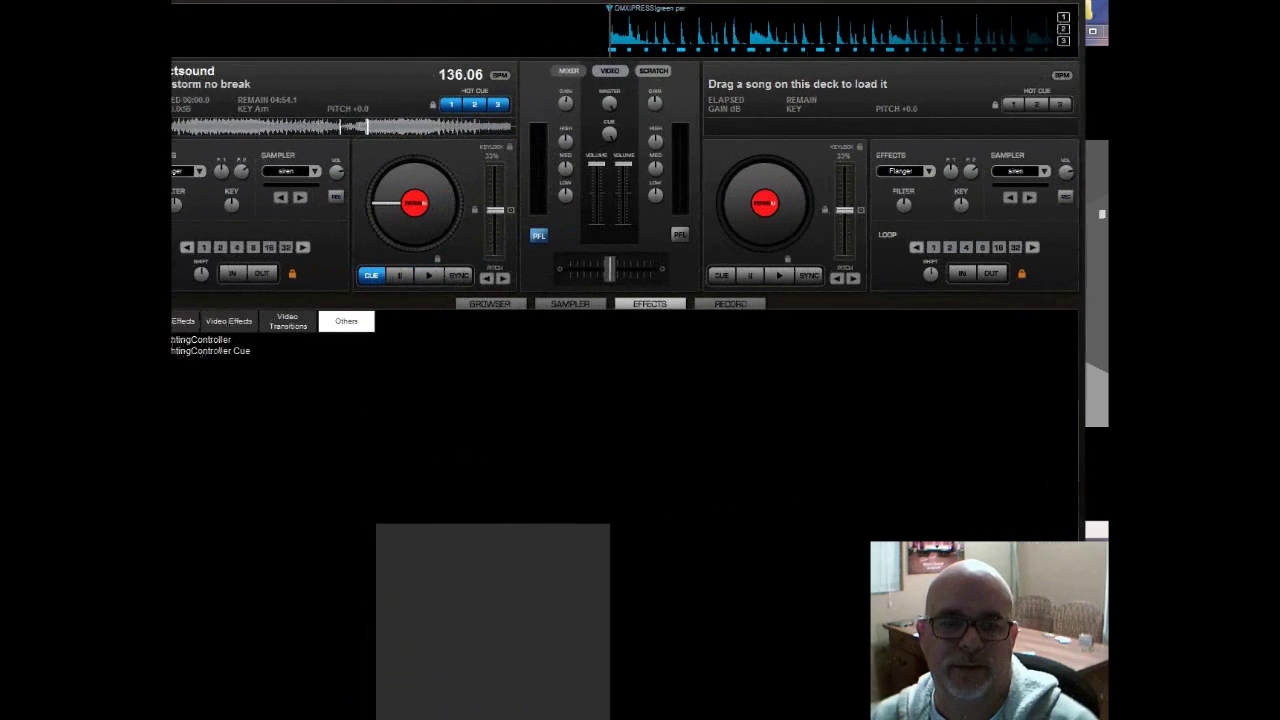
left_click(217, 341)
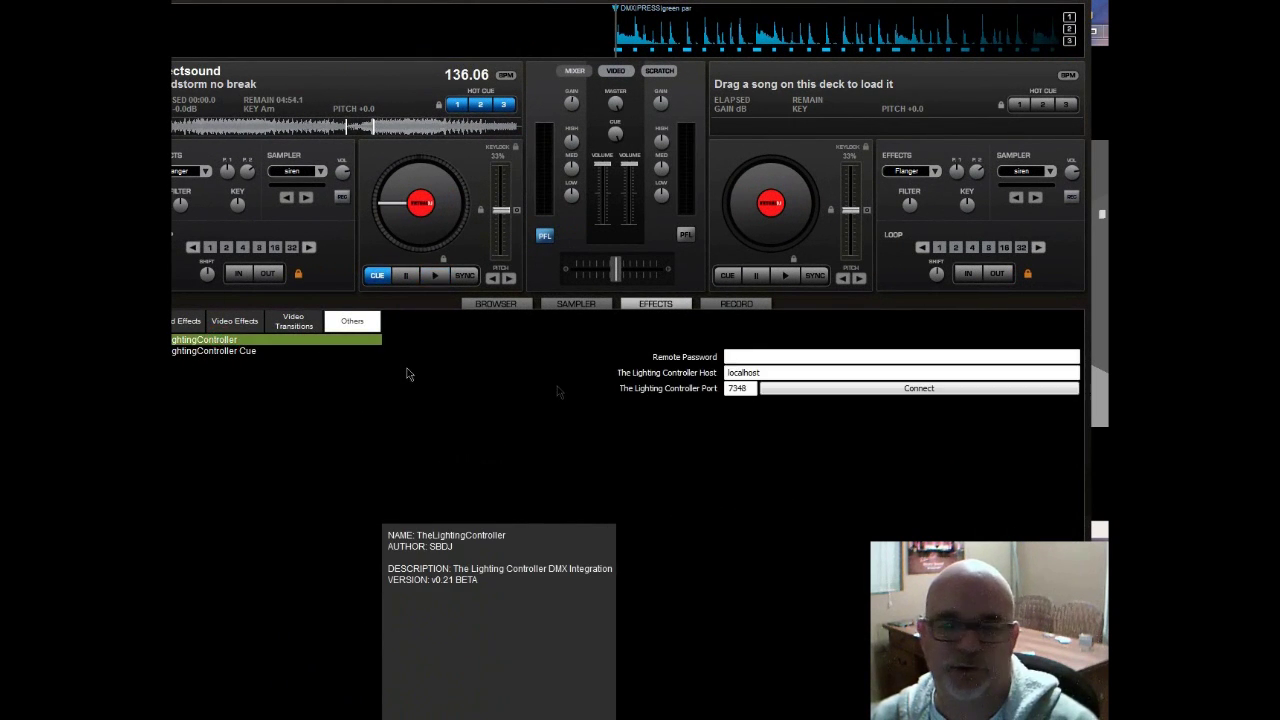
left_click(930, 393)
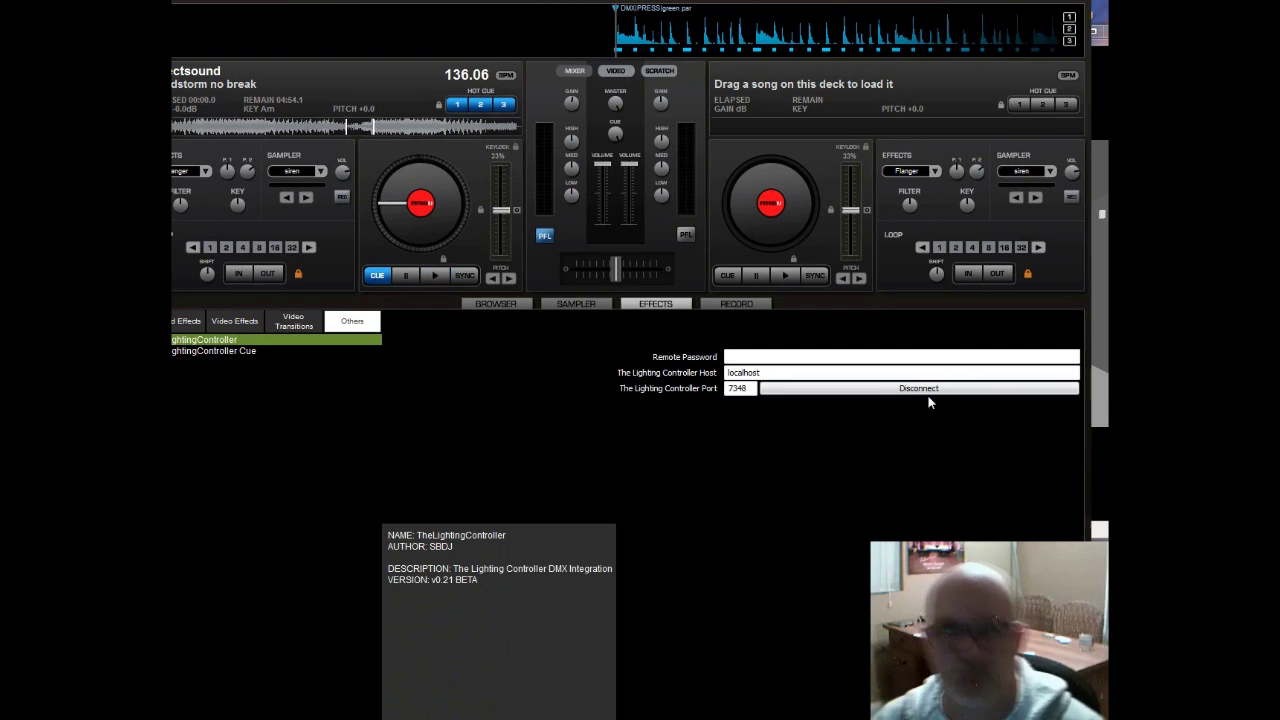
- Enable Monitor Cues in the TheLightingController Cue effect and return to the song browser
left_click(245, 352)
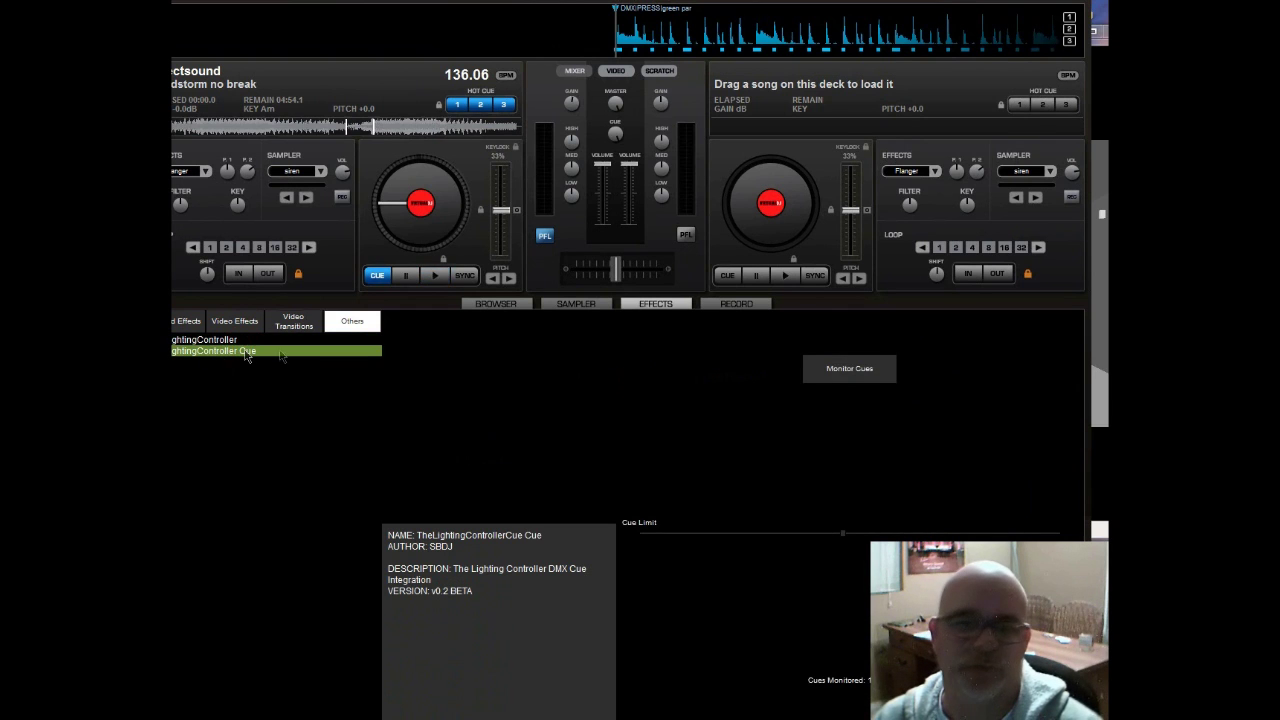
left_click(845, 372)
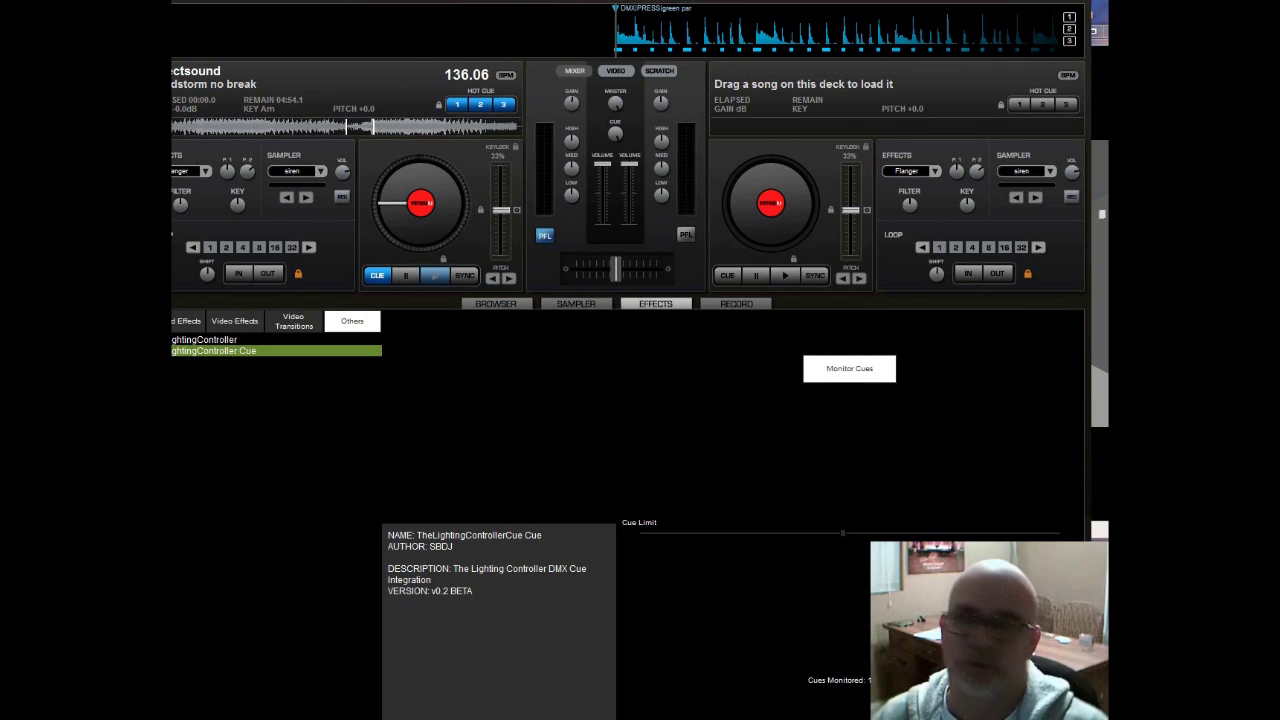
left_click(478, 304)
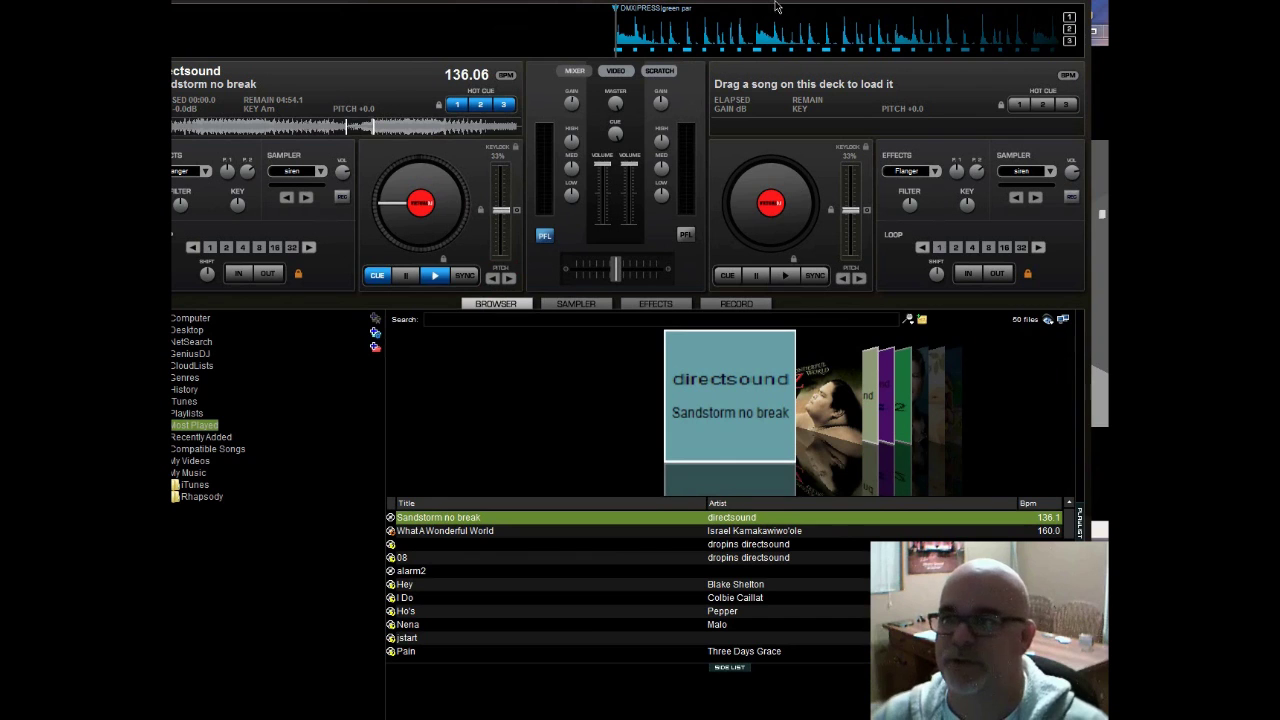
- Jump the deck 1 track to hot cue 1 and seek back to about 12.8 seconds
key("alt+Tab")
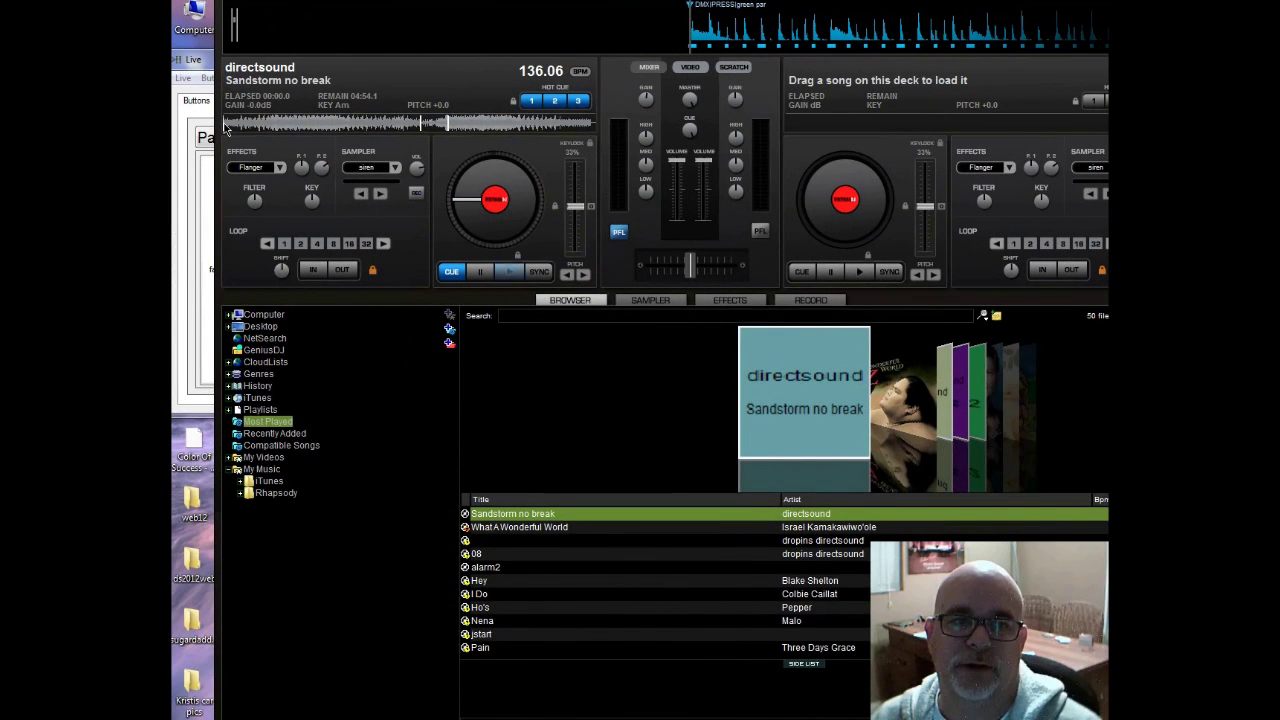
left_click(533, 101)
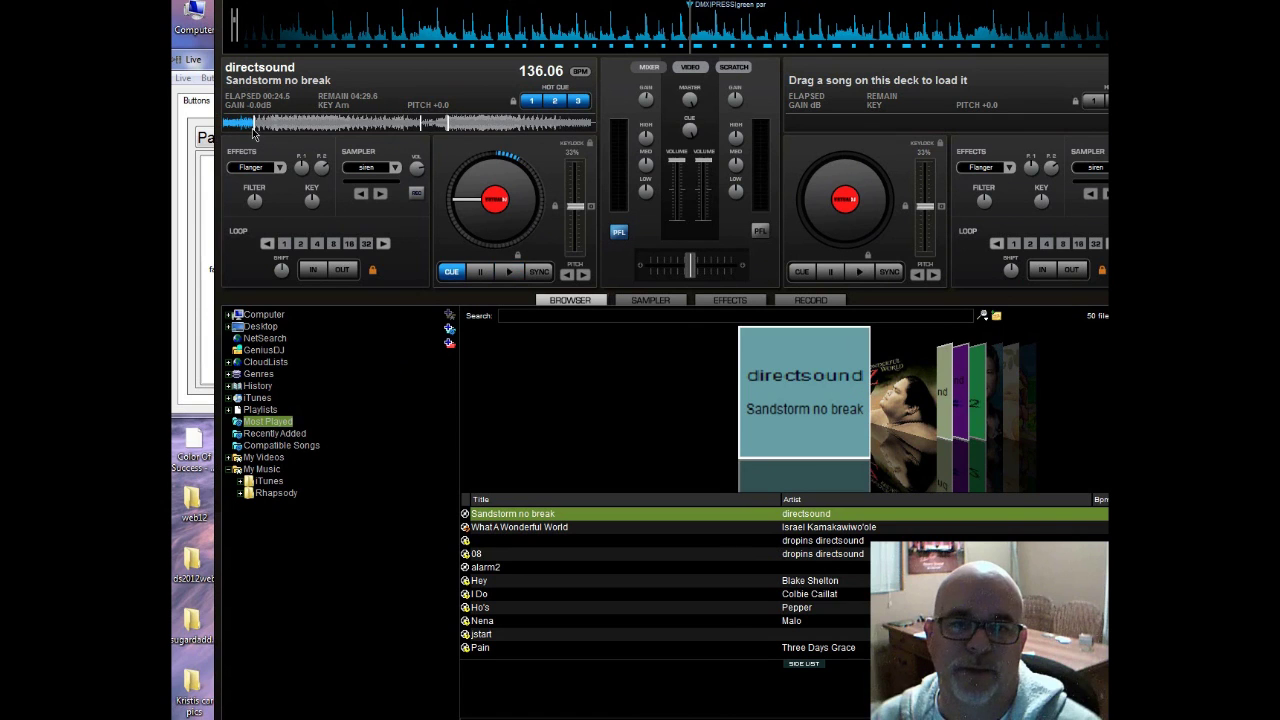
left_click(253, 131)
left_click(243, 130)
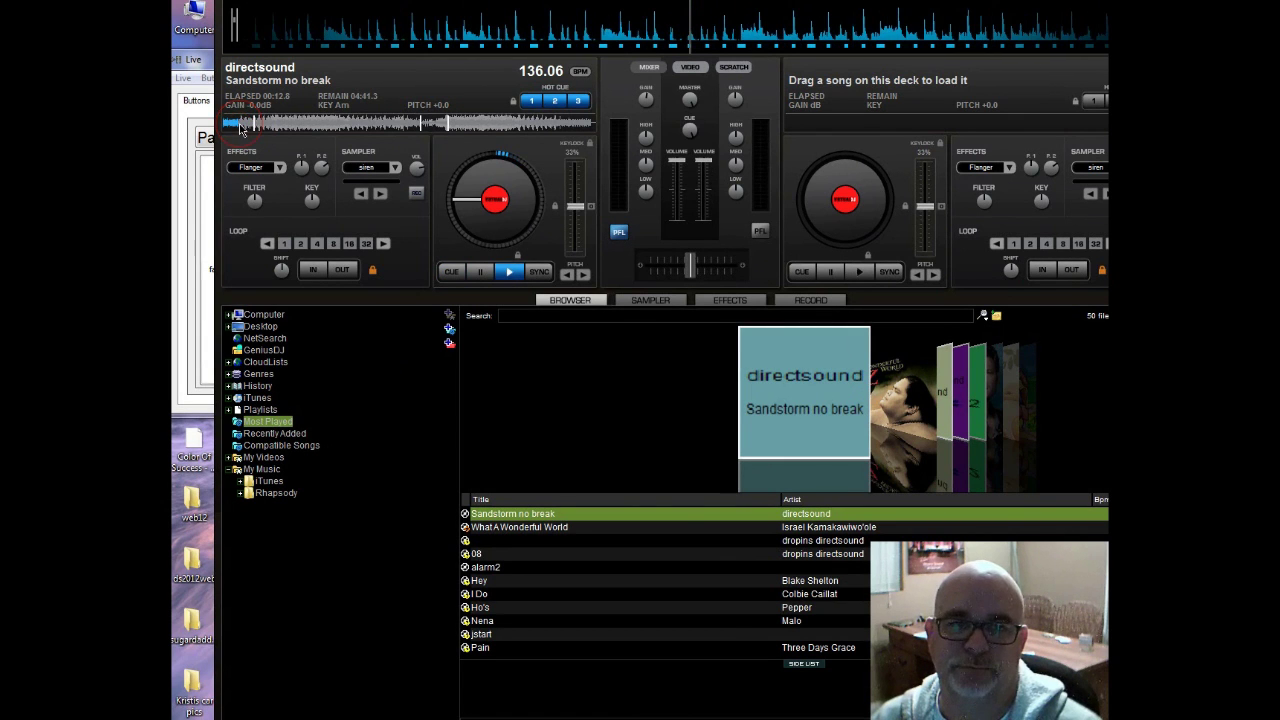
- Bring the Live window to the front and switch off the green par button on Page_1
left_click(186, 135)
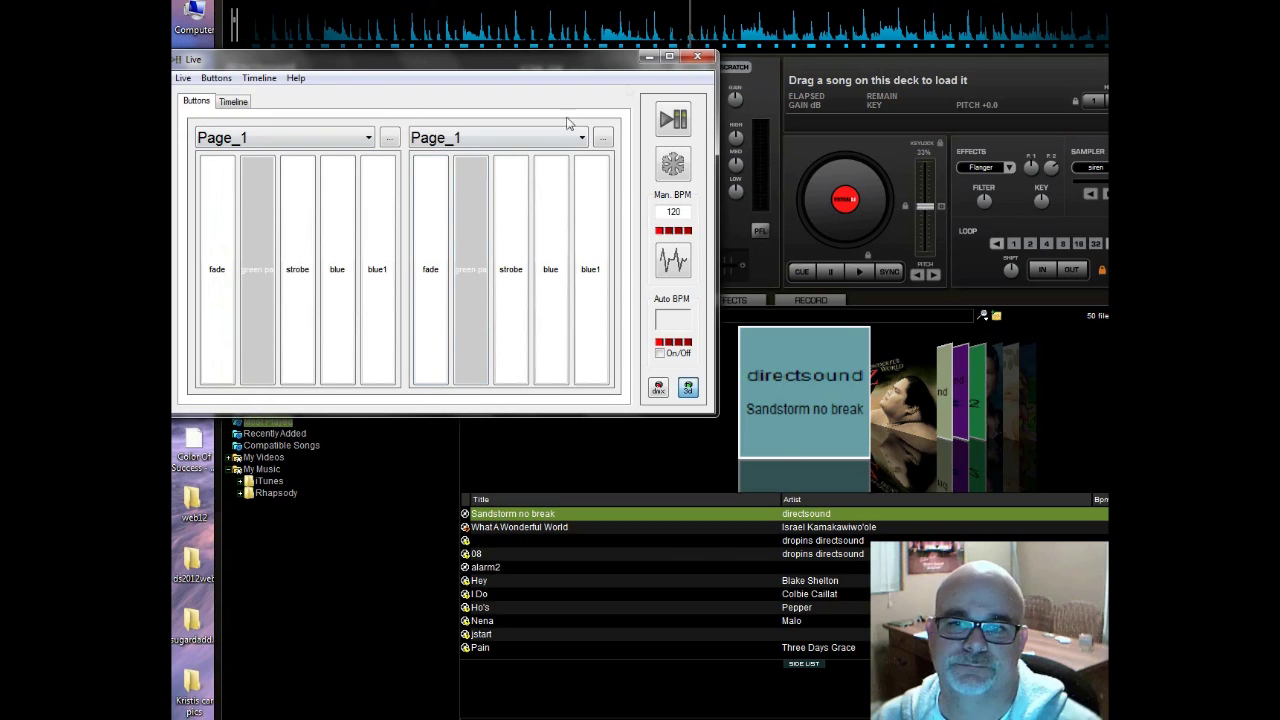
left_click(466, 209)
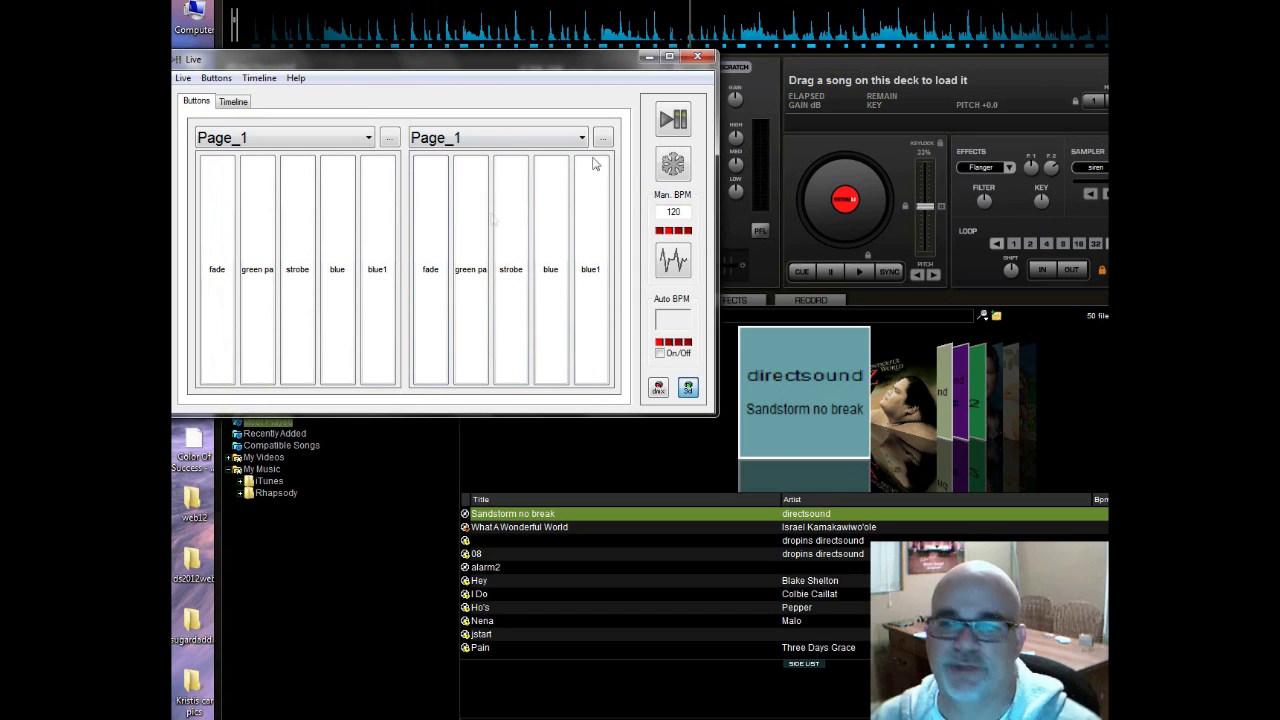
- Rearrange the VirtualDJ, 3DView and Live windows, ending with VirtualDJ in front and its full deck 1 controls accessible
left_click(736, 8)
left_click_drag(736, 8, 524, 148)
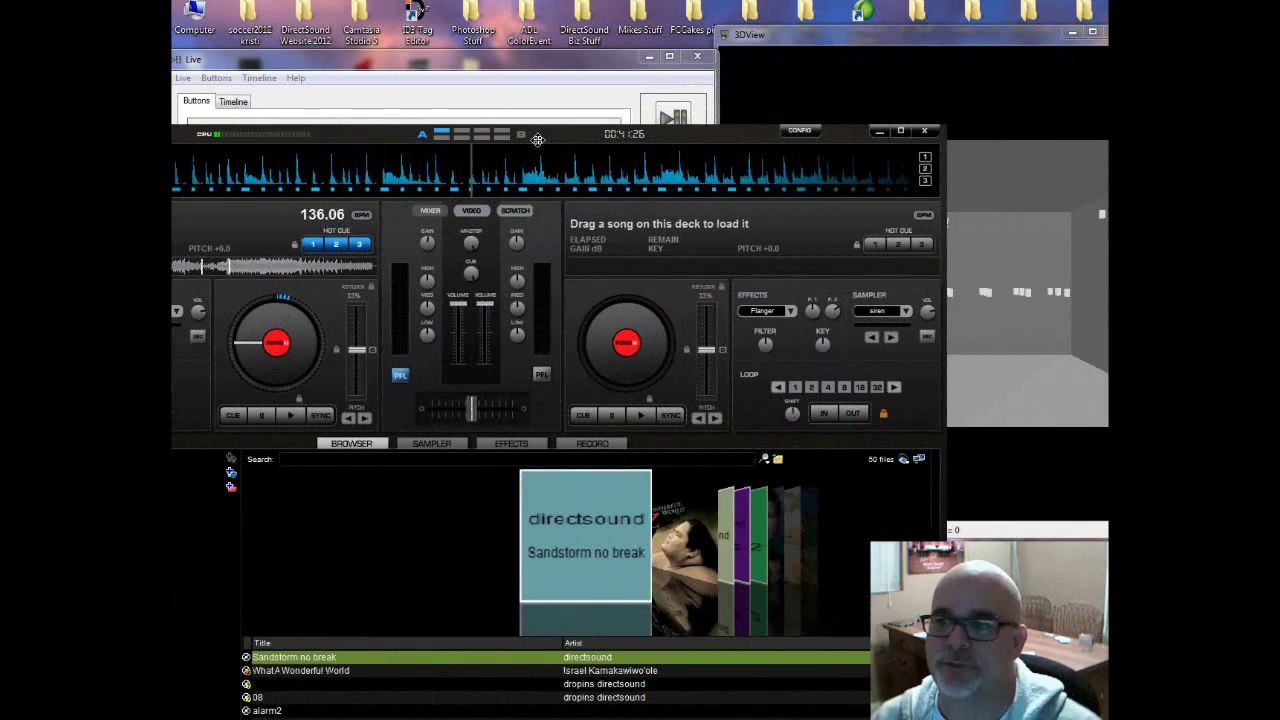
left_click(1004, 273)
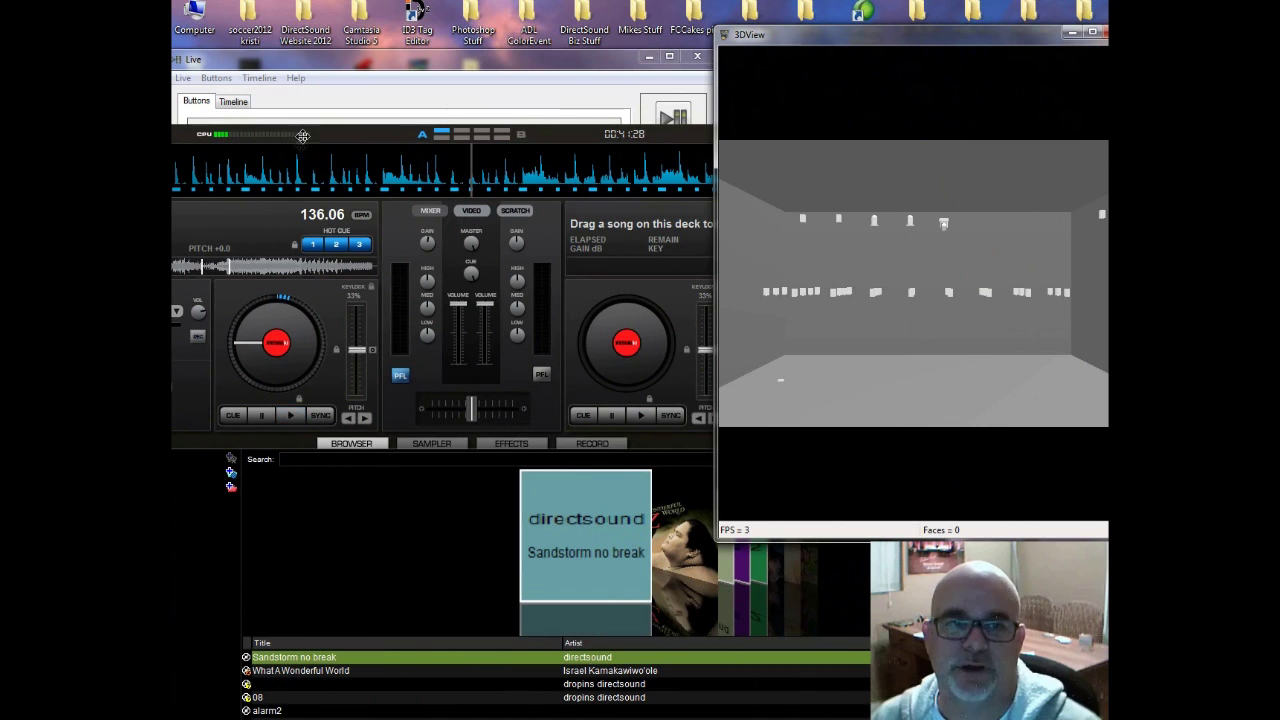
left_click_drag(358, 68, 371, 62)
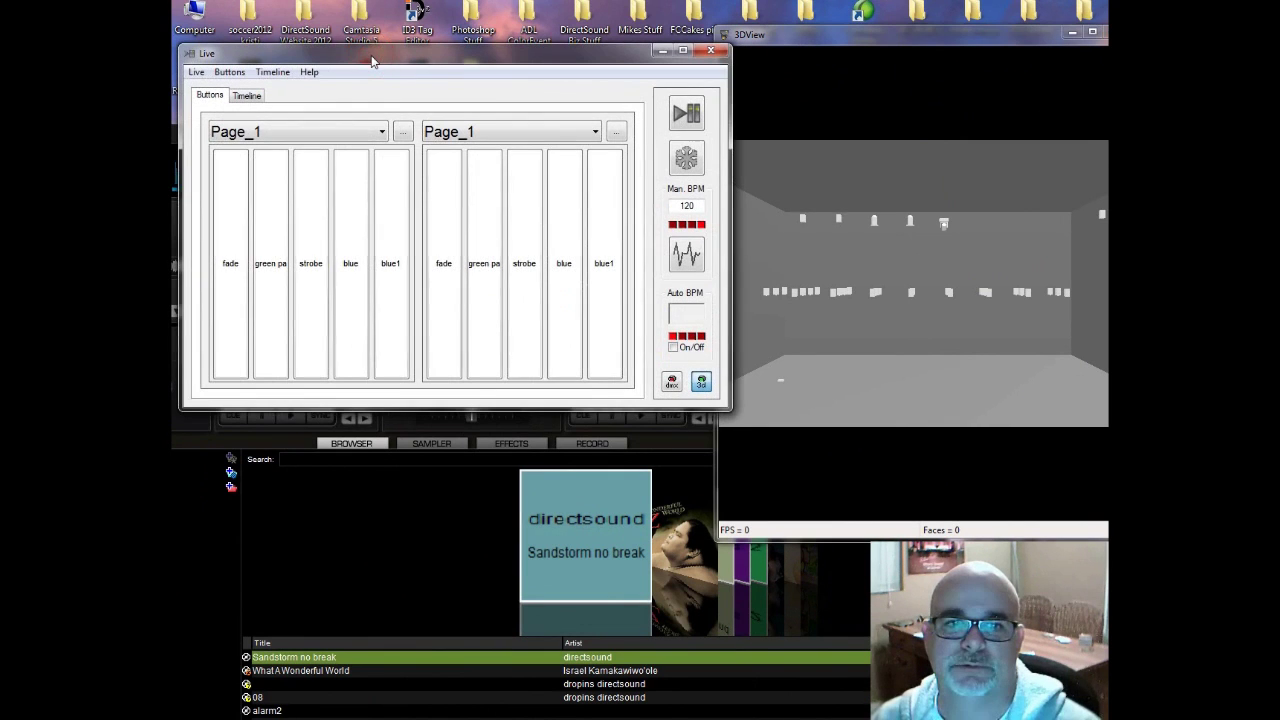
left_click(180, 160)
left_click_drag(341, 132, 341, 28)
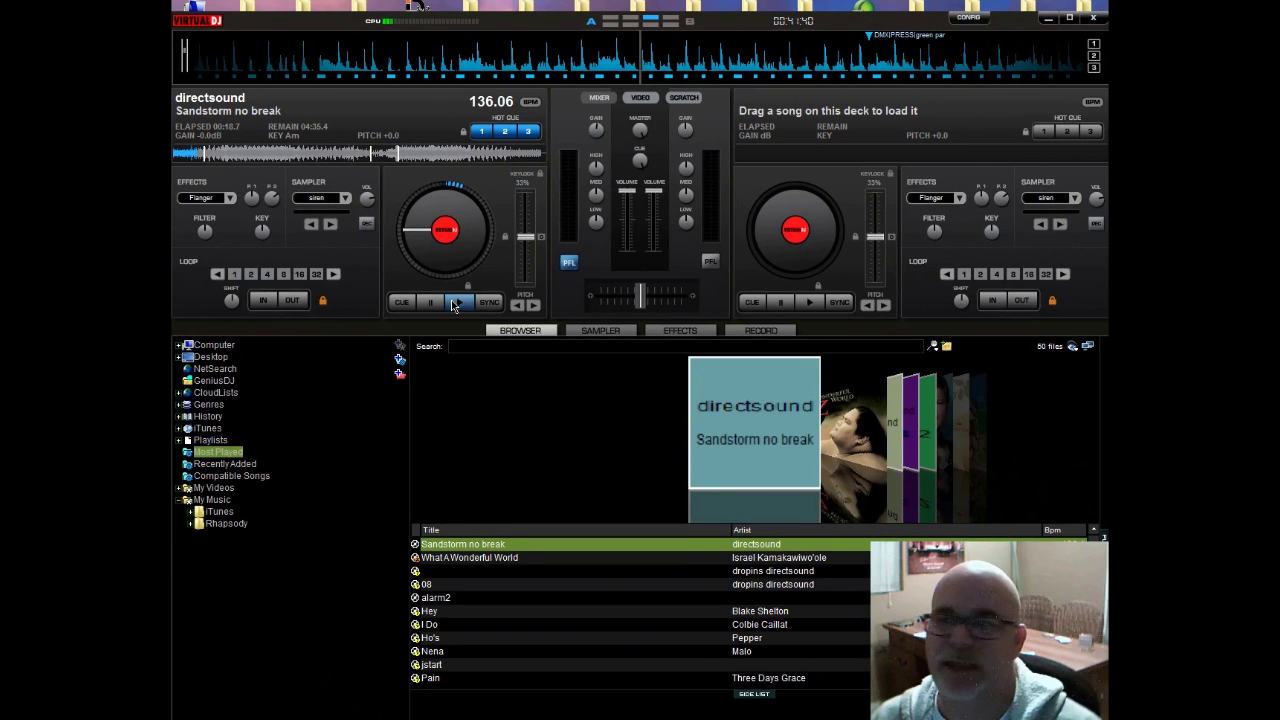
- Shift the VirtualDJ window to reach 3DView, view the song's cued lights there, and pause deck 1
left_click_drag(736, 21, 680, 20)
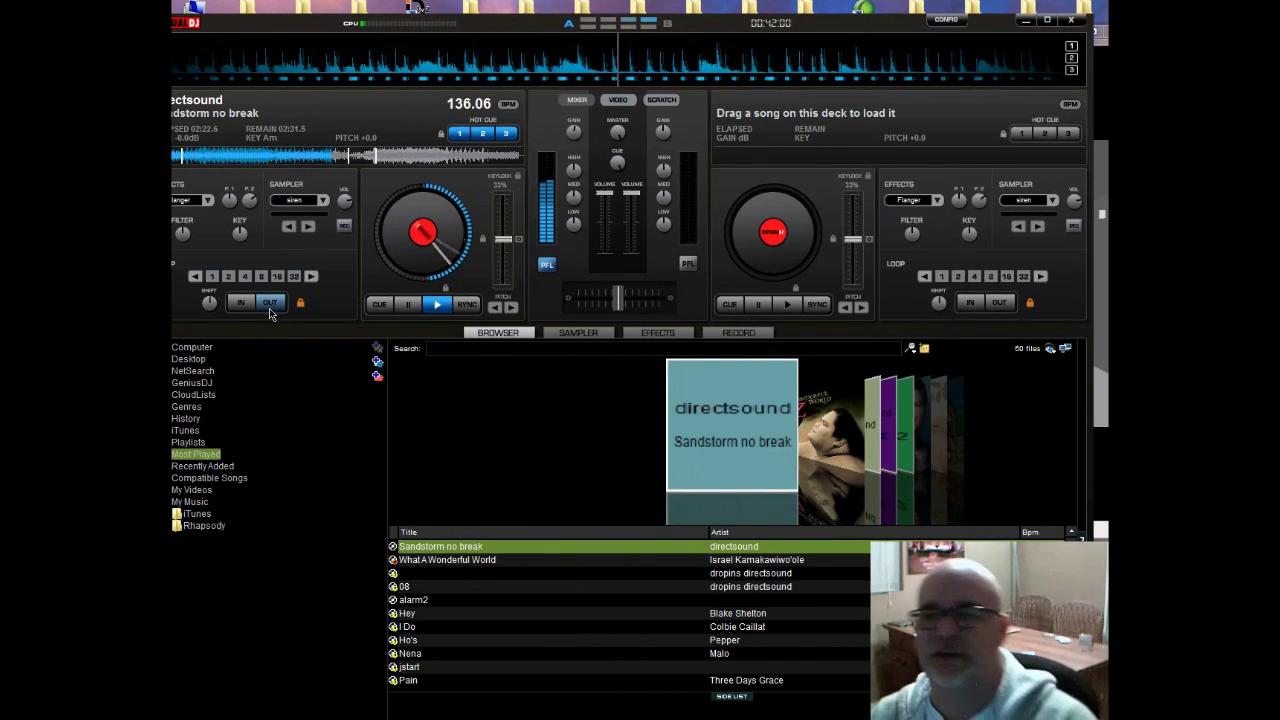
left_click(1089, 264)
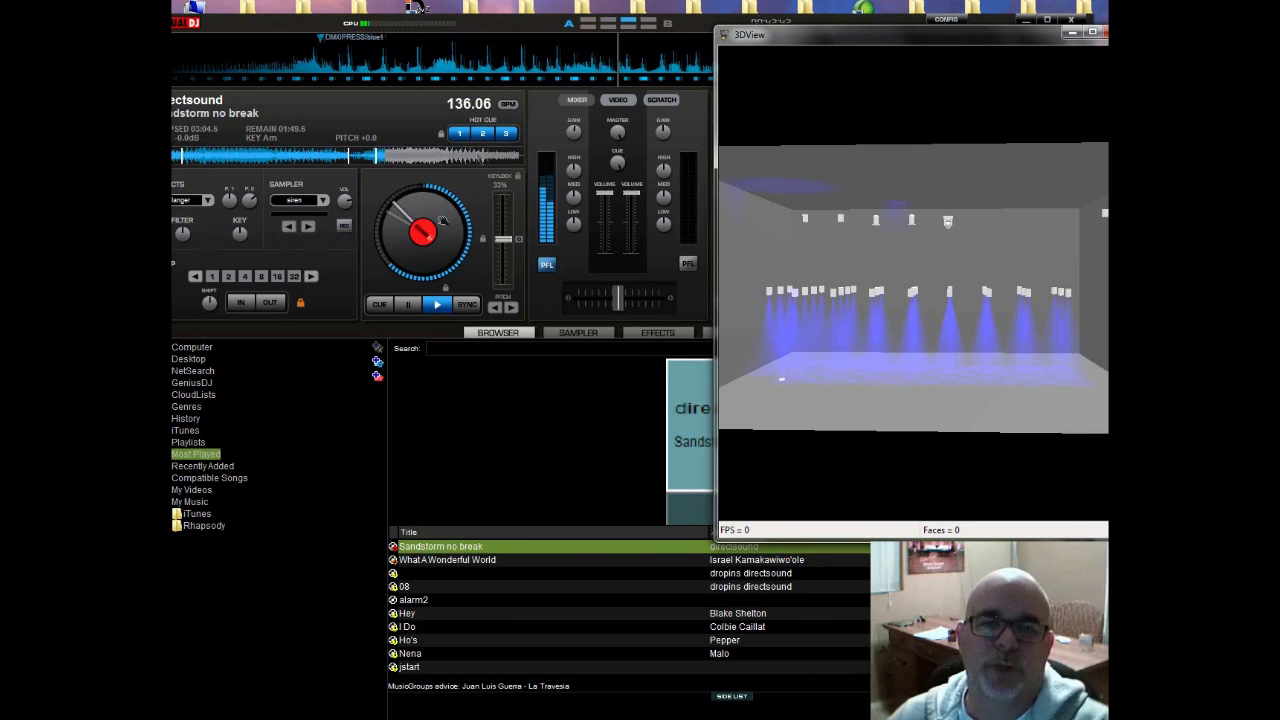
left_click(403, 305)
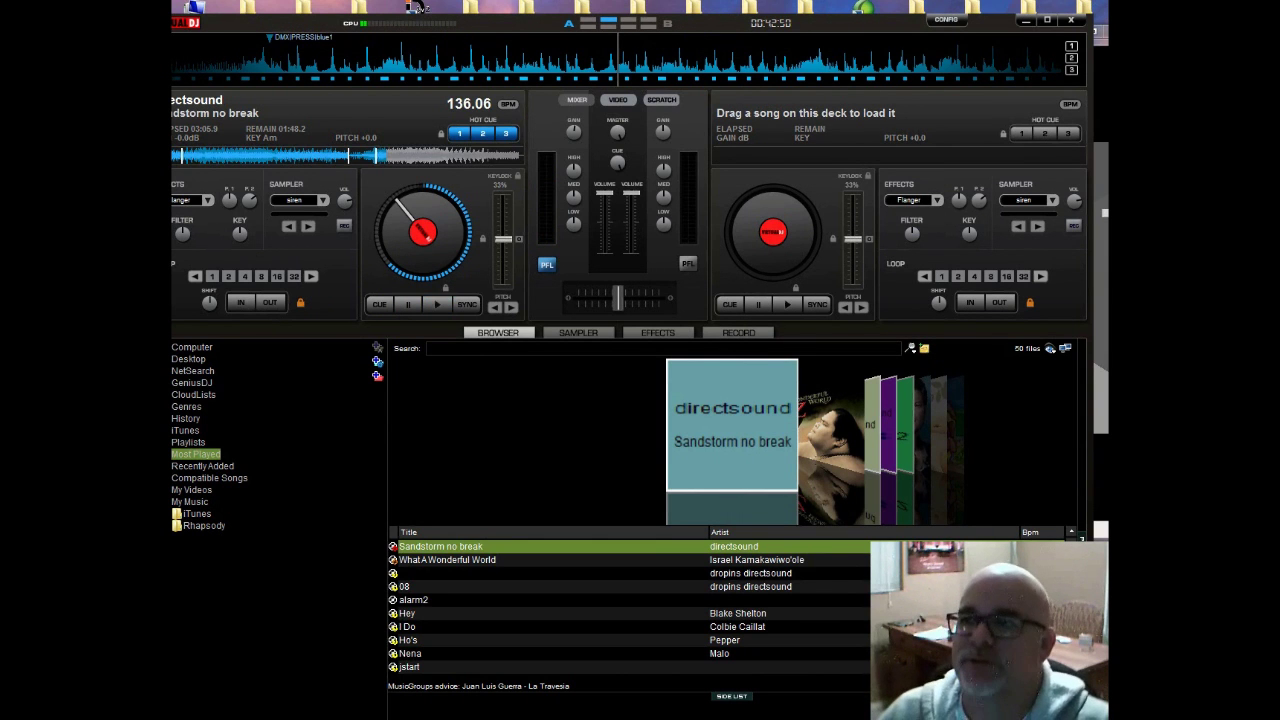
- Minimize VirtualDJ, bring up the Virtual DJ tutorial PDF, and place the Live window in front of it
left_click(1024, 24)
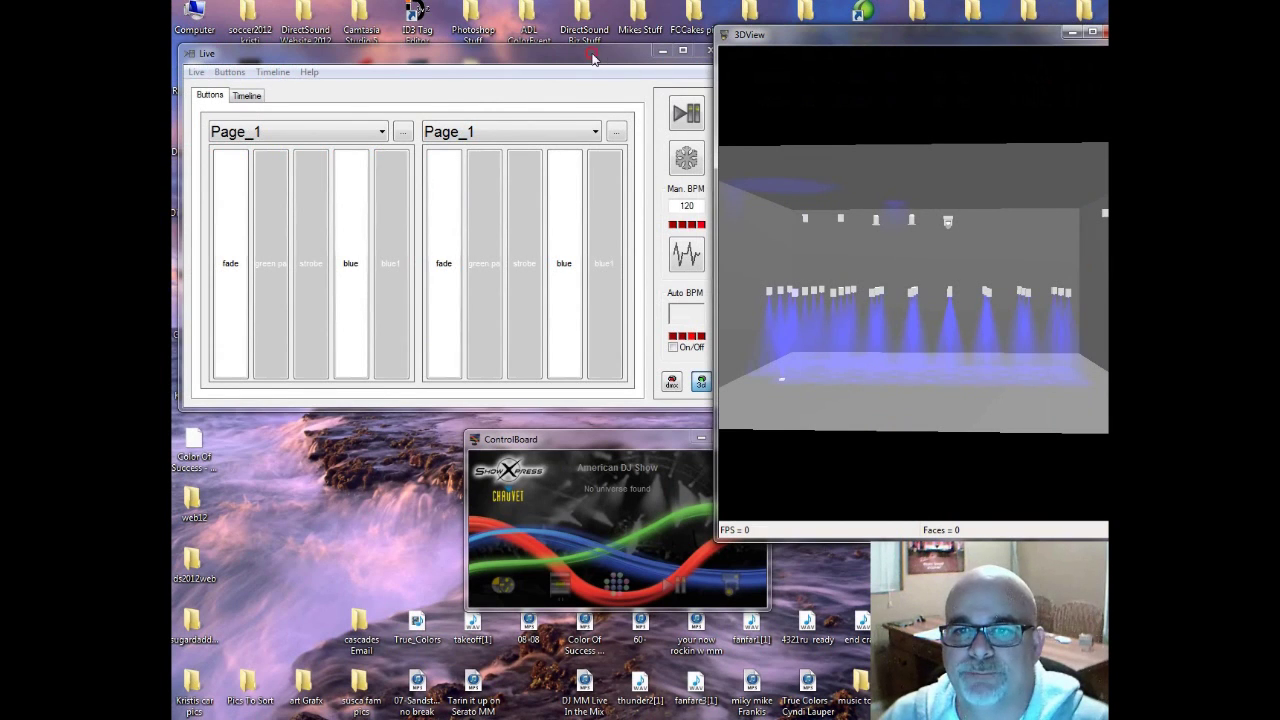
left_click_drag(592, 60, 382, 112)
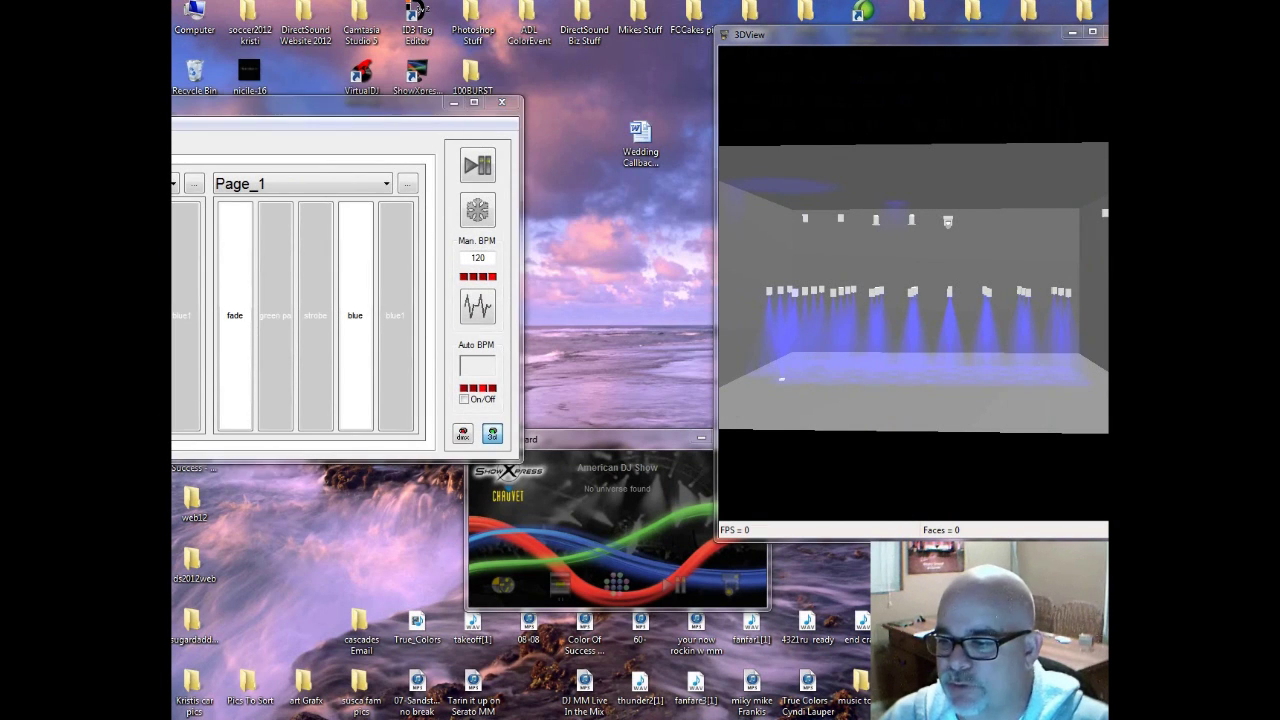
key("alt+Tab")
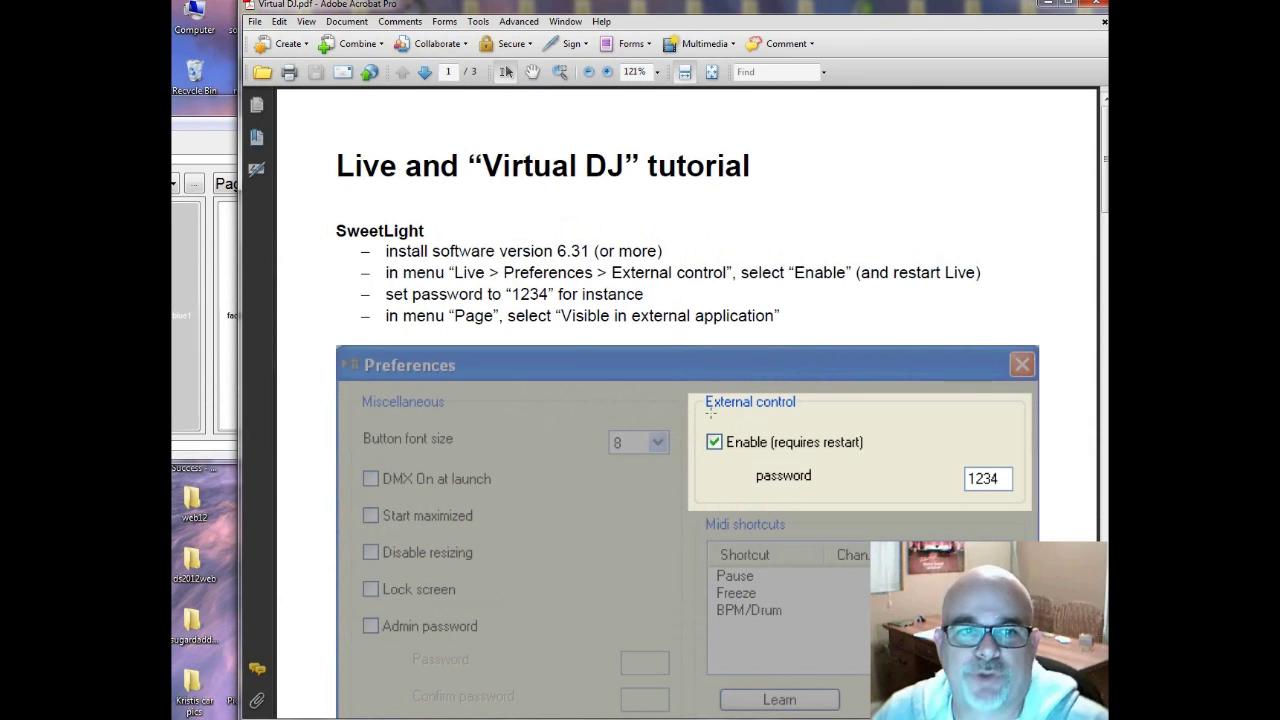
left_click_drag(200, 114, 594, 113)
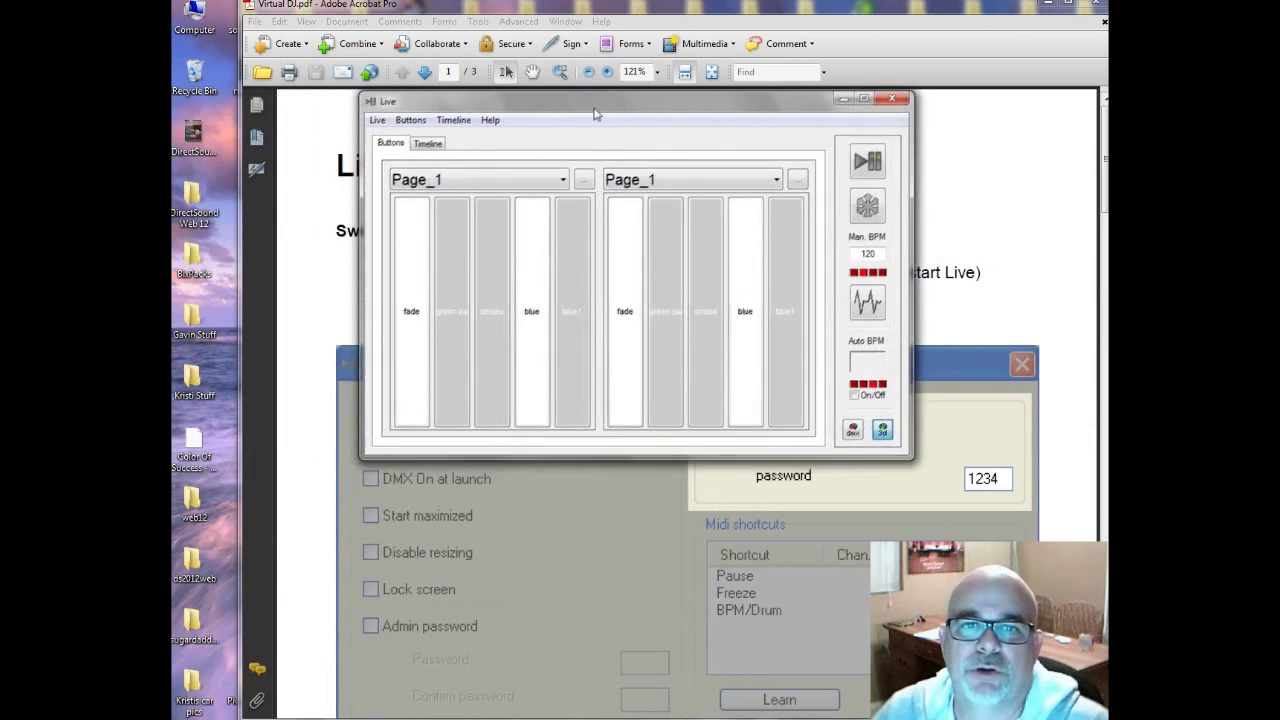
- In Live's preferences, switch the external control Enable option off and back on, and apply the settings
left_click(379, 120)
left_click(400, 139)
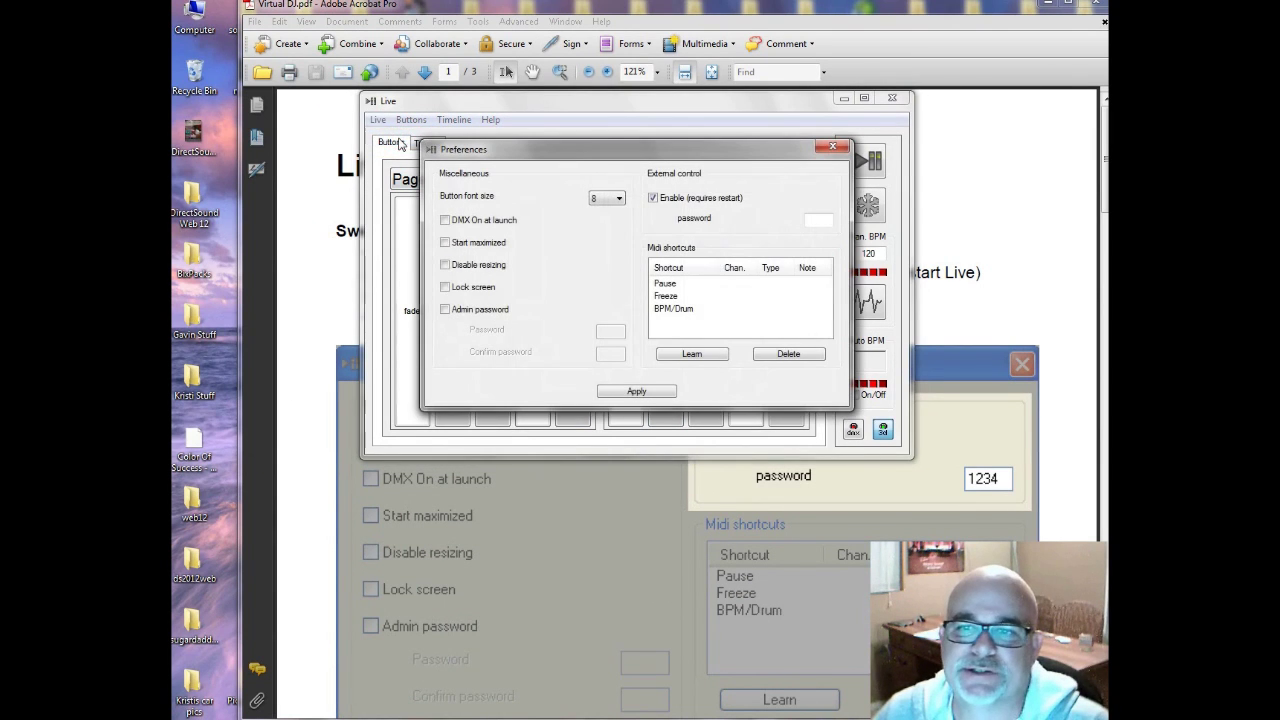
left_click(653, 199)
left_click(653, 199)
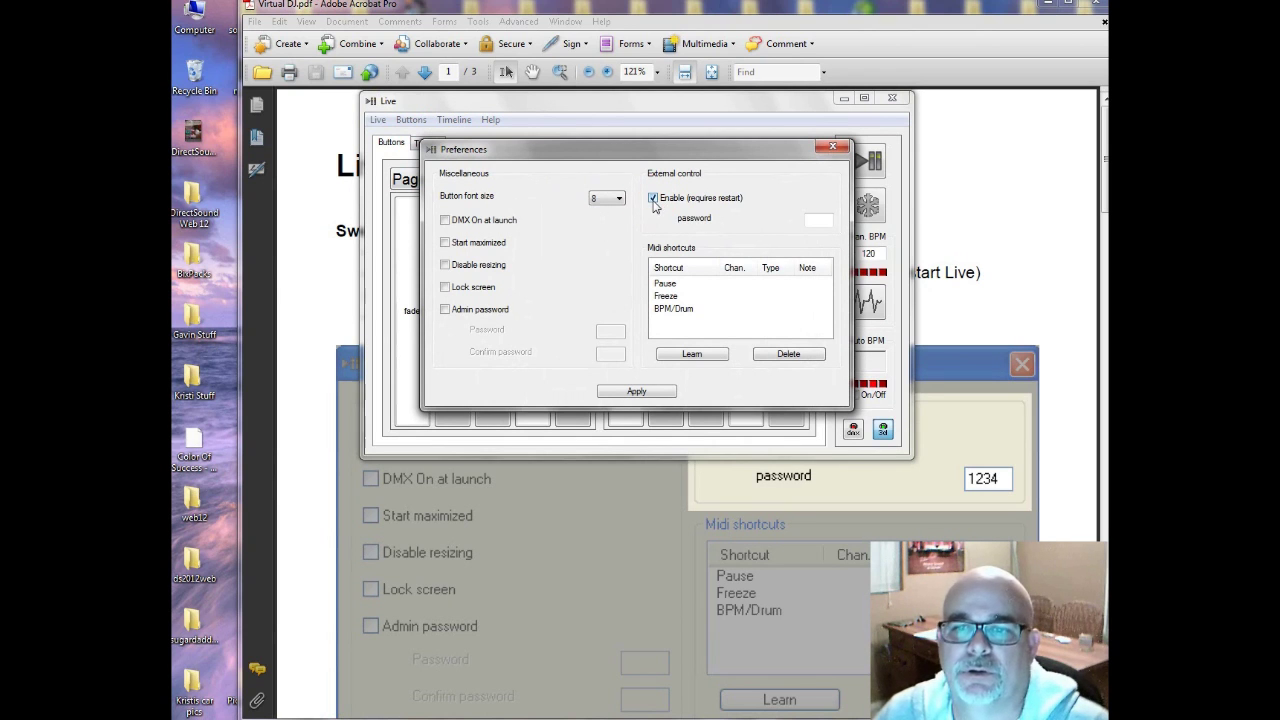
left_click(657, 392)
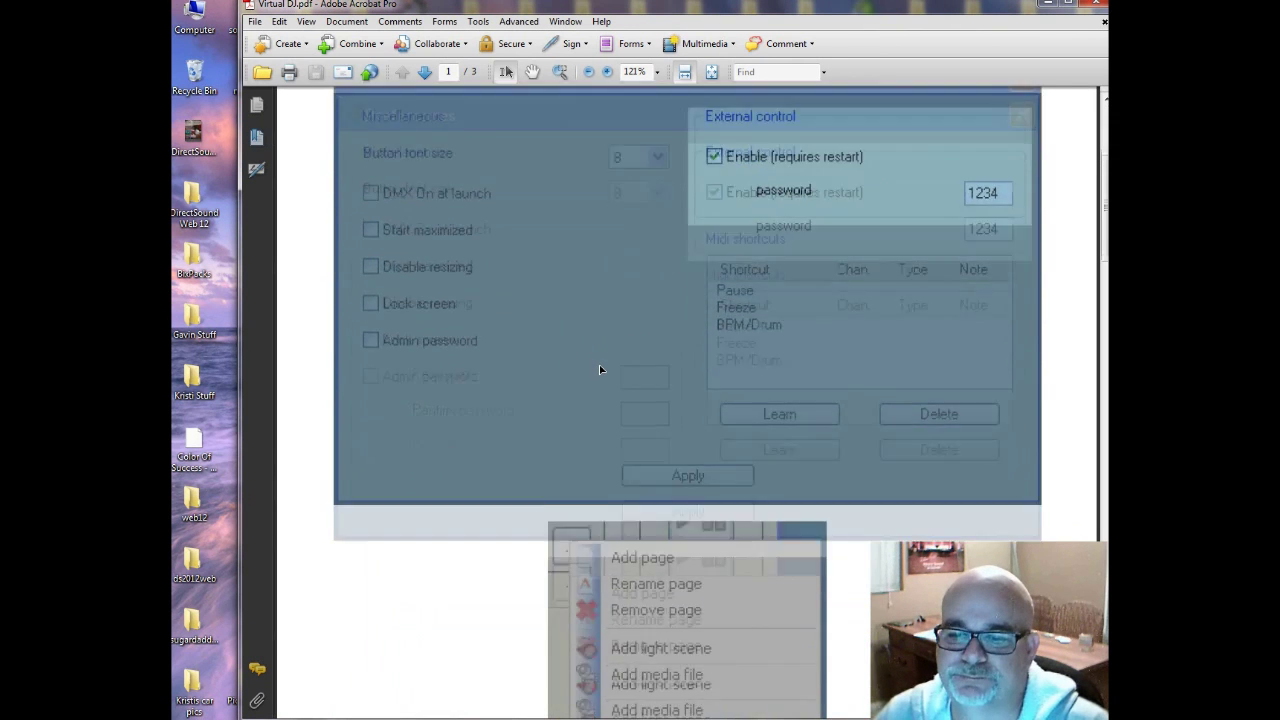
- Review the tutorial PDF from the external control preferences to the page option Visible in external application
scroll(604, 367, "down", 4)
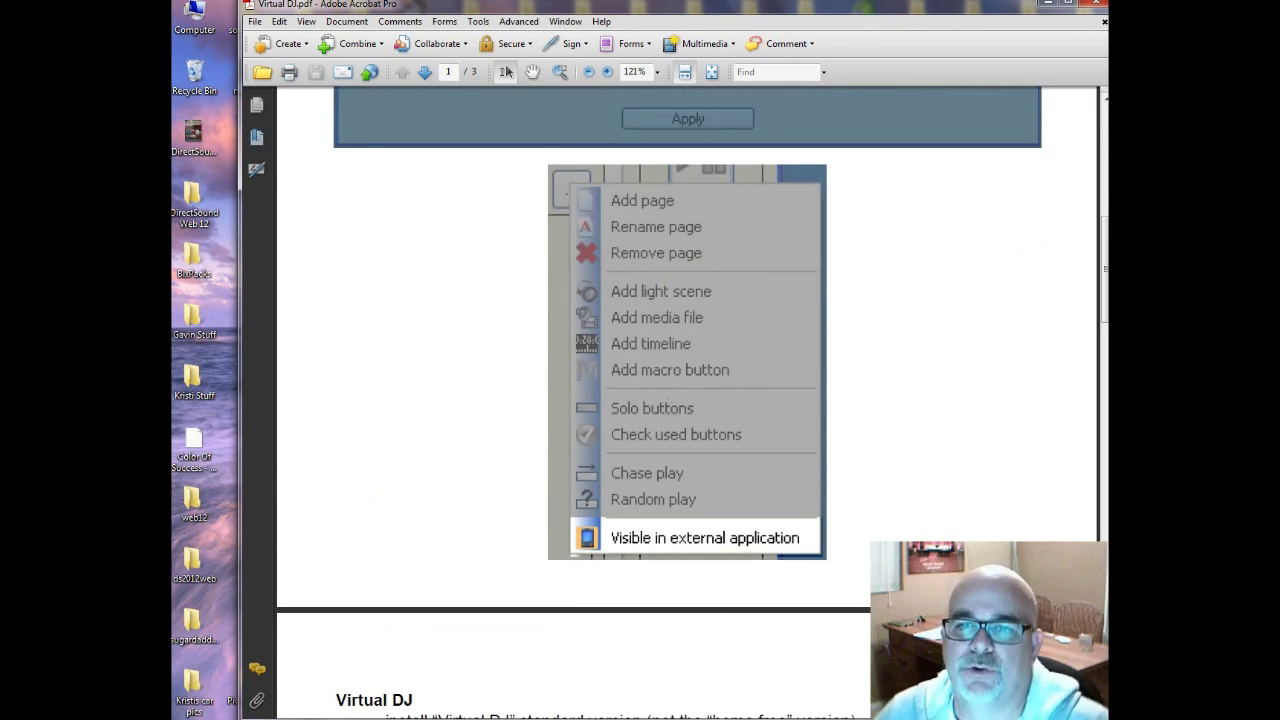
scroll(665, 330, "up", 4)
scroll(676, 458, "down", 4)
scroll(670, 456, "up", 10)
scroll(665, 455, "down", 11)
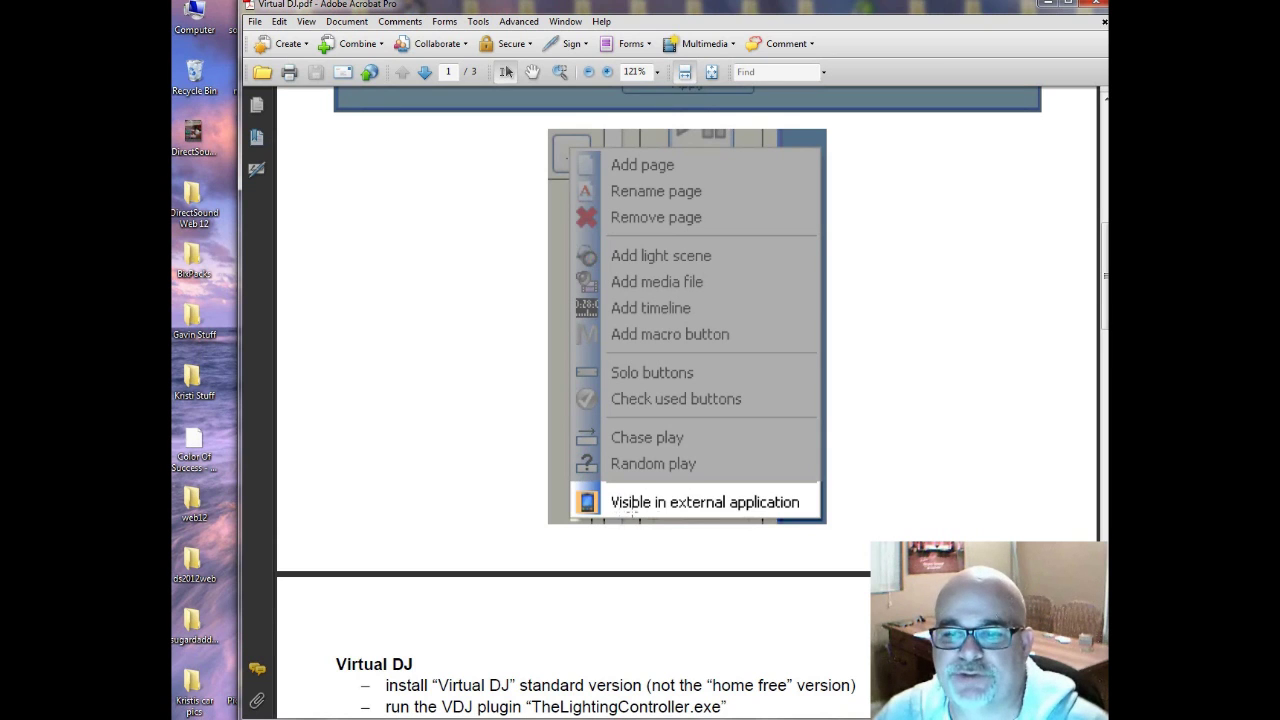
scroll(486, 400, "up", 2)
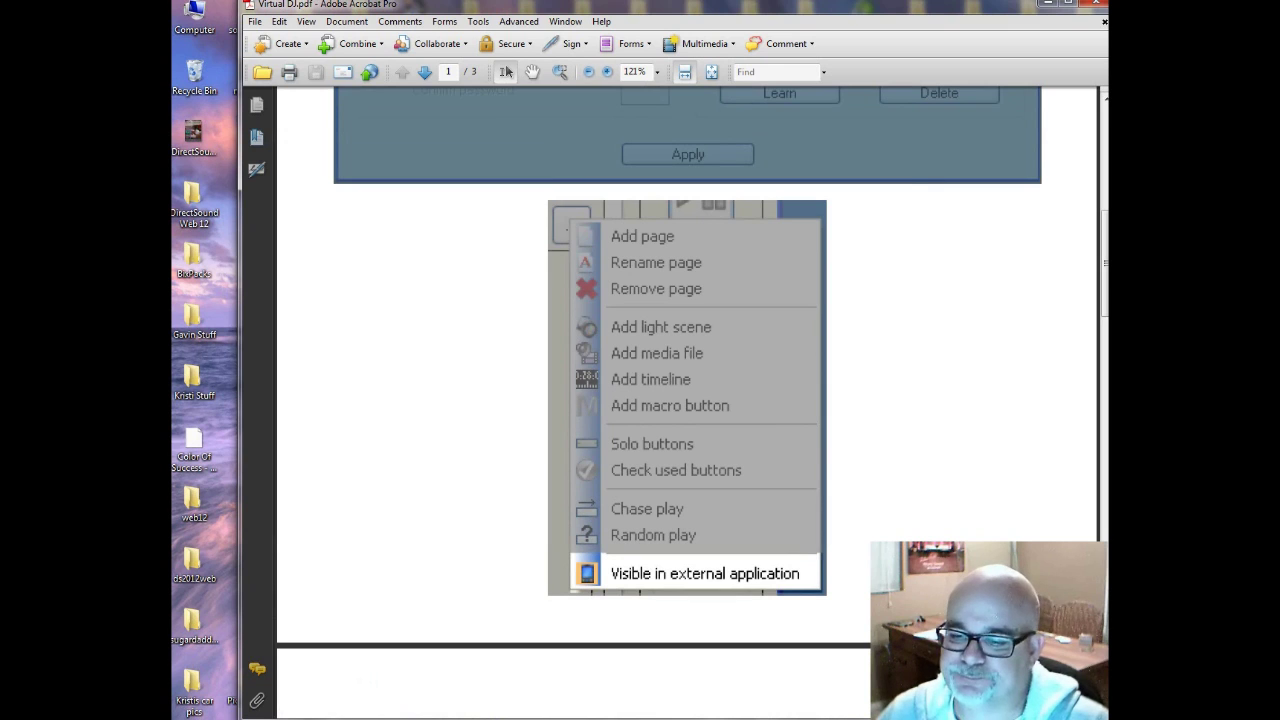
- Bring the Live window forward and toggle Page_1's Visible in external application option twice
key("alt+Tab")
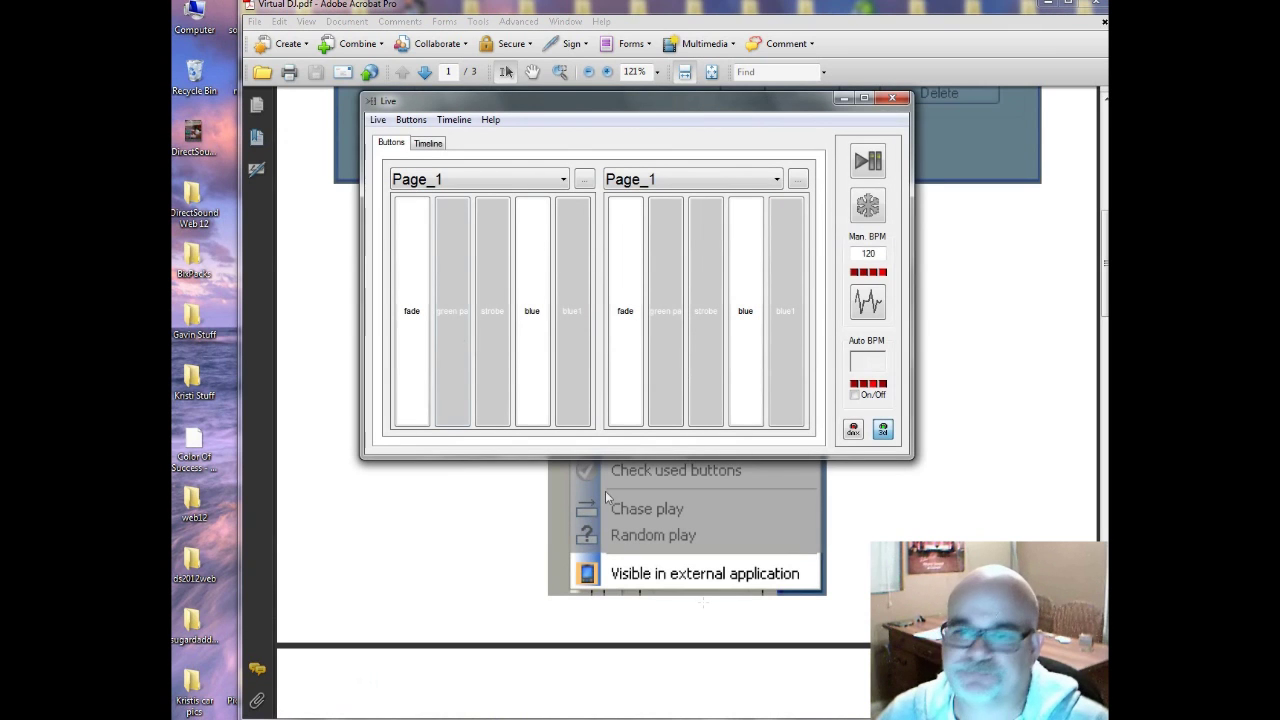
right_click(511, 180)
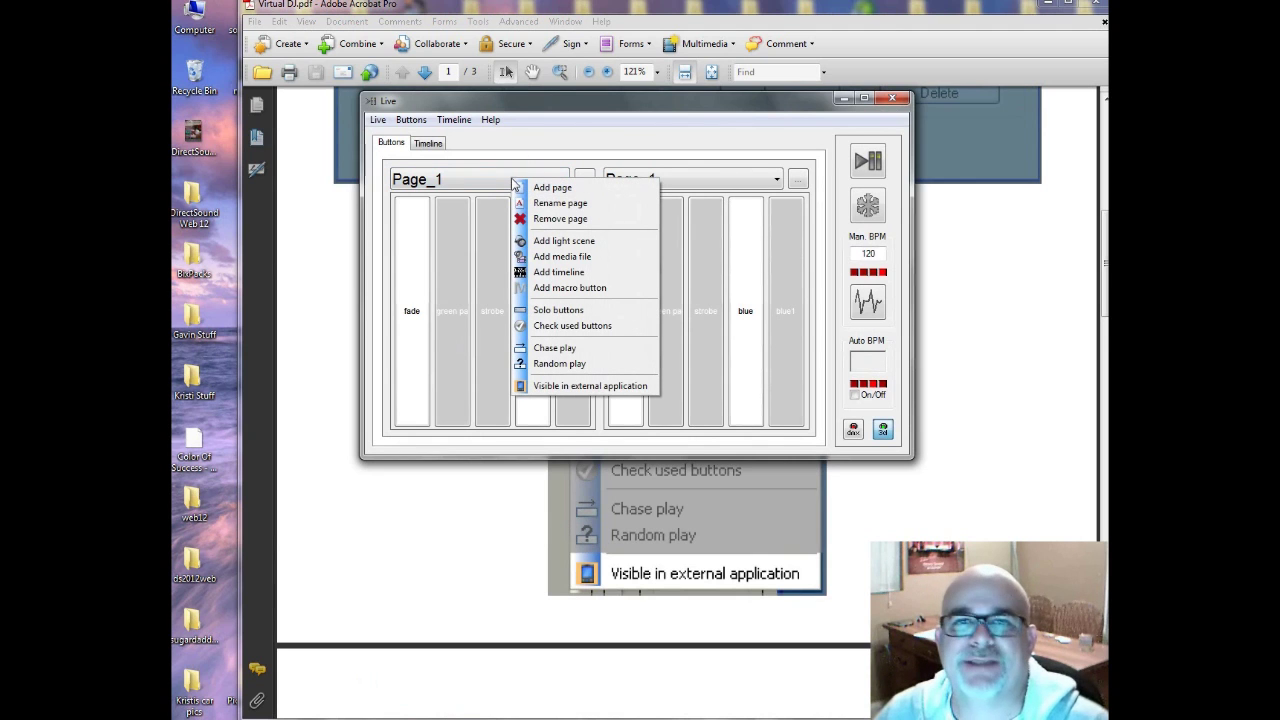
left_click(570, 387)
right_click(515, 183)
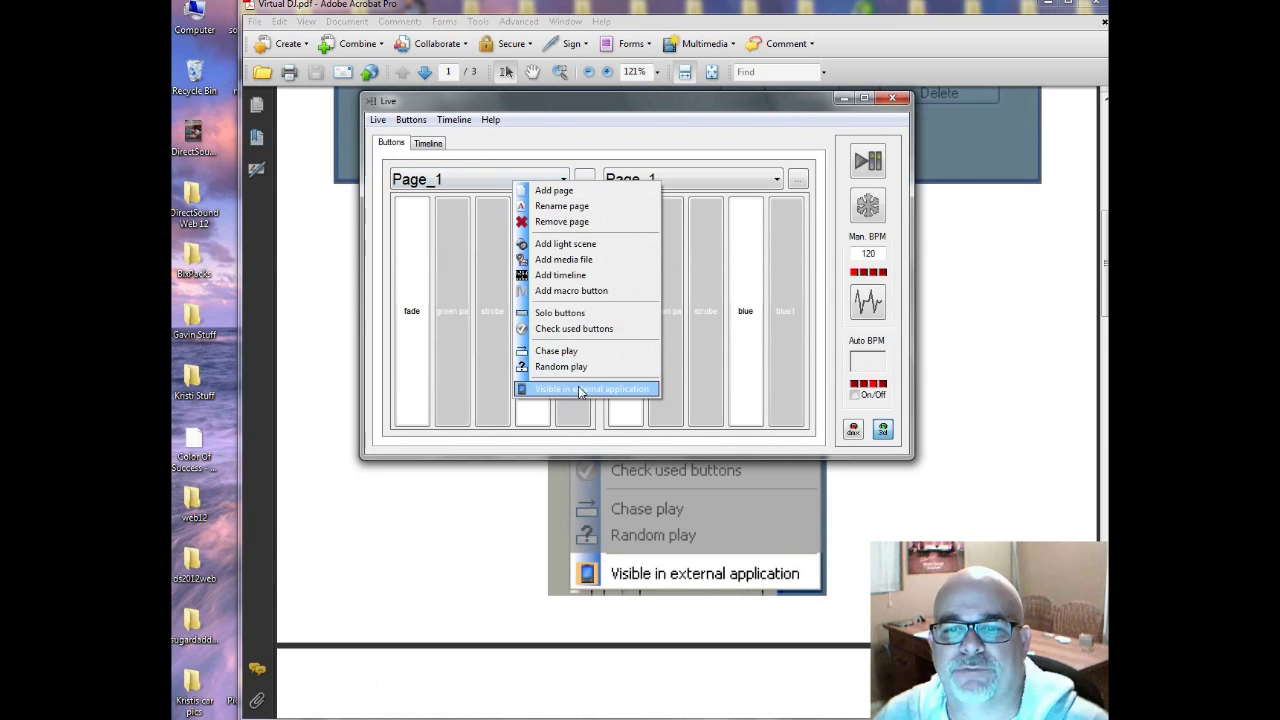
left_click(577, 387)
- Check Live's page list and toggle Page_1's external application visibility two more times, ending with the page options dismissed
left_click(515, 180)
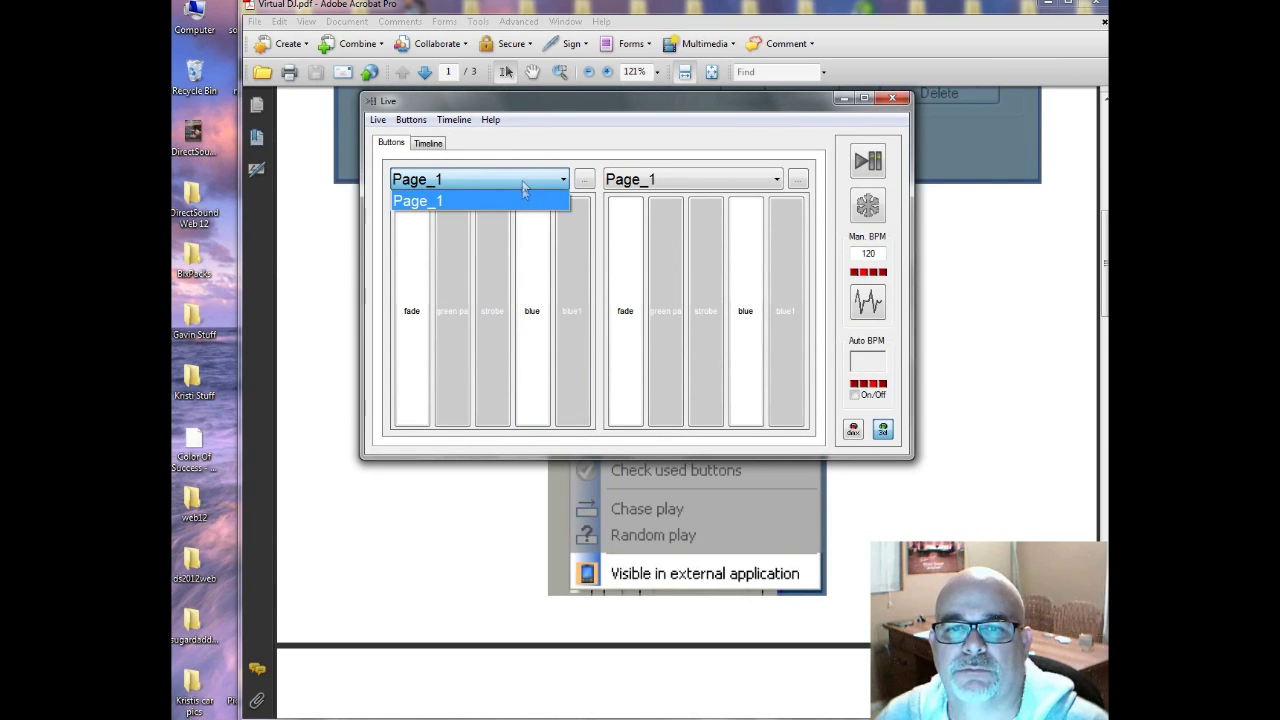
right_click(526, 242)
right_click(520, 188)
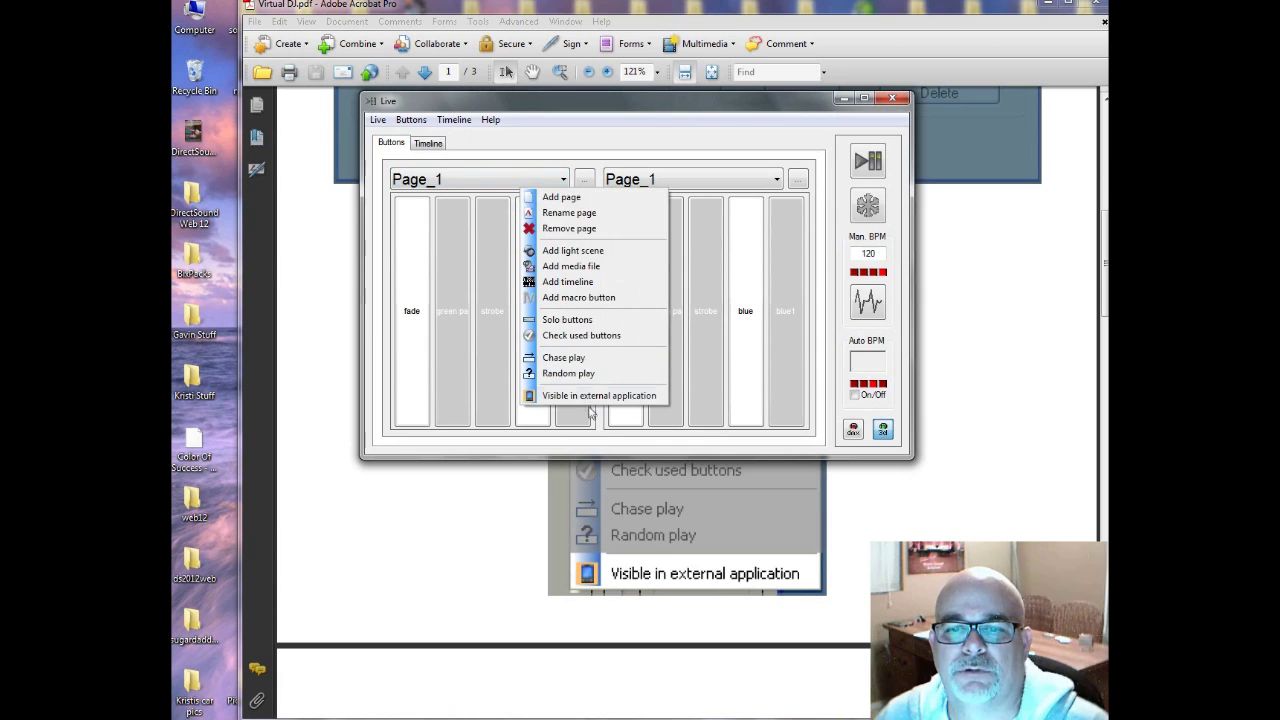
left_click(585, 397)
left_click(525, 182)
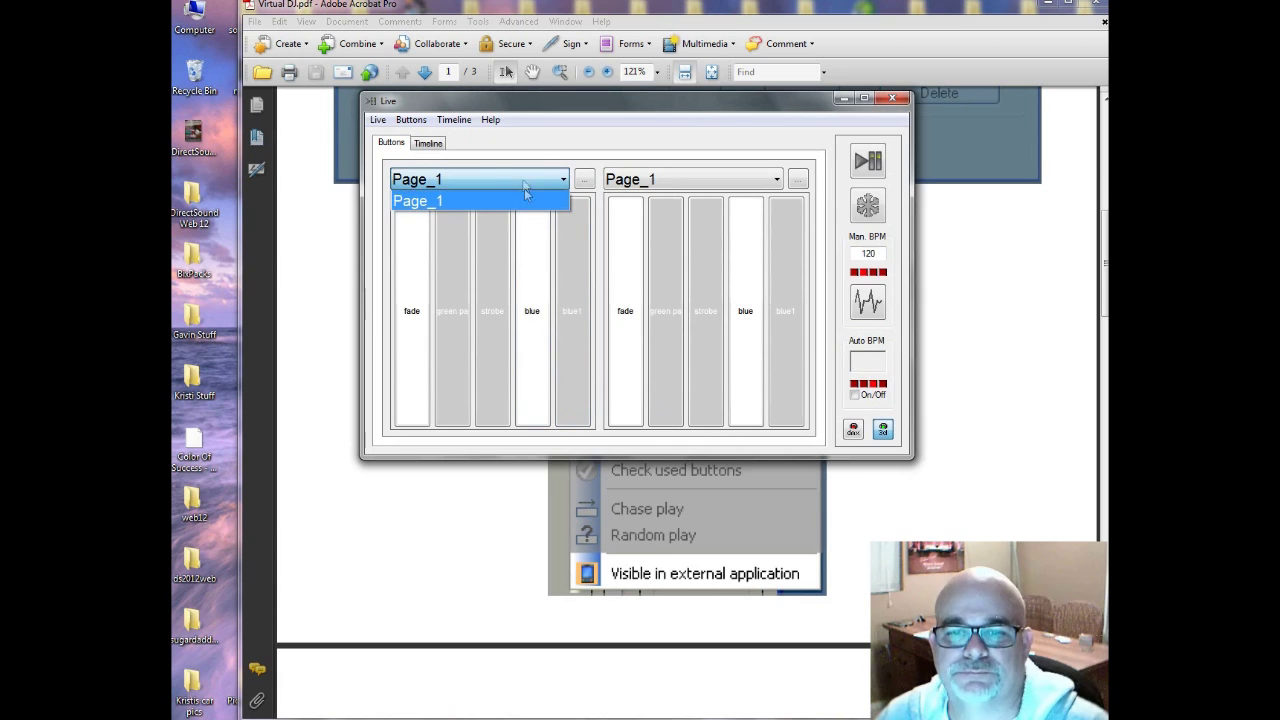
left_click(535, 181)
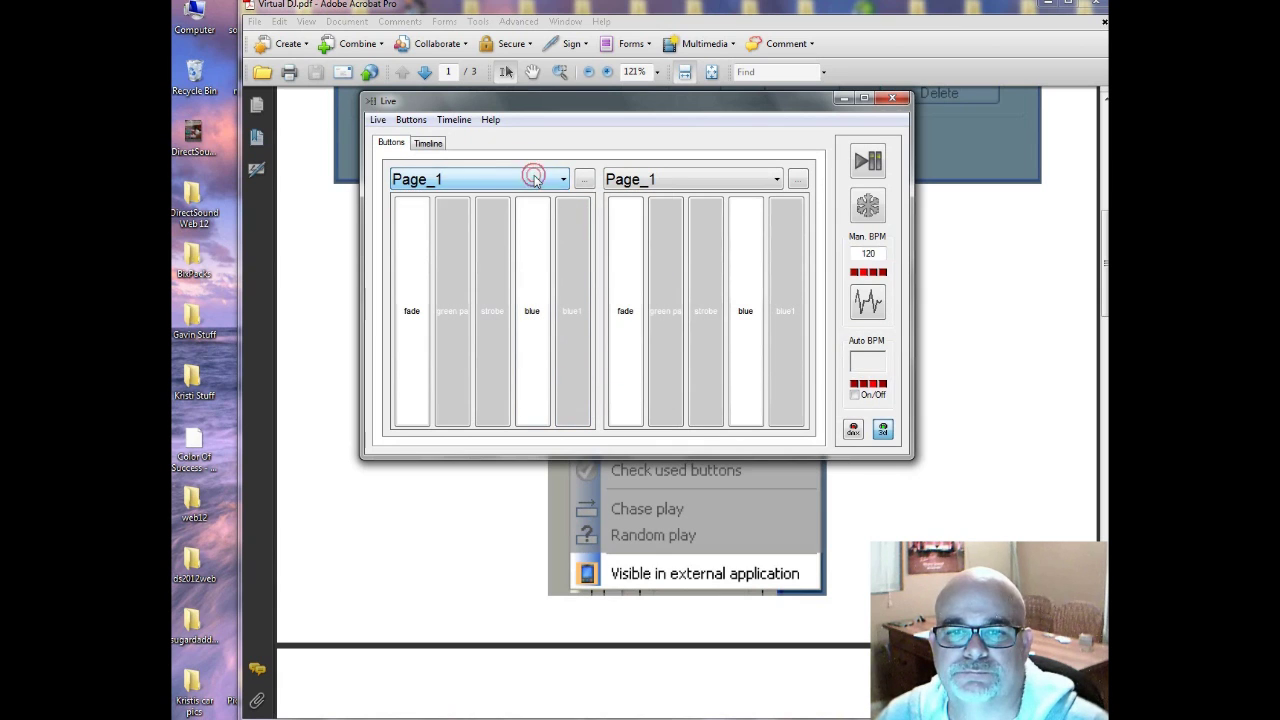
right_click(531, 177)
left_click(612, 386)
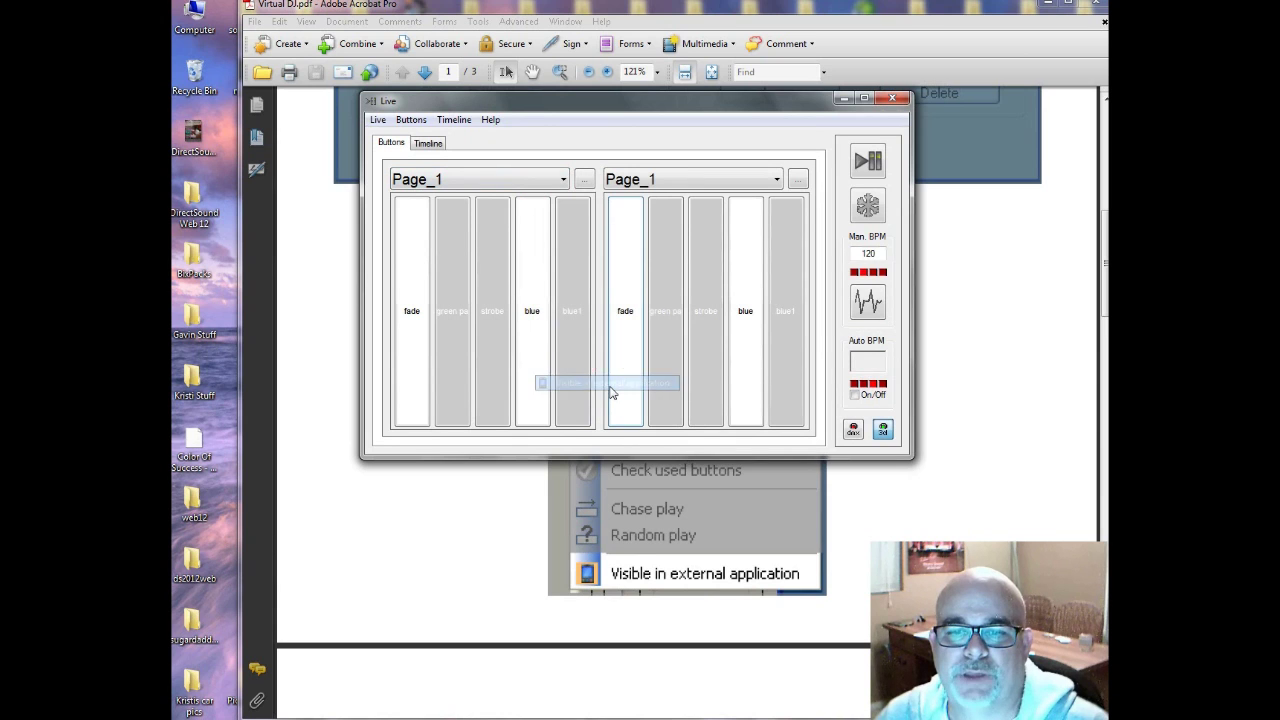
left_click(501, 180)
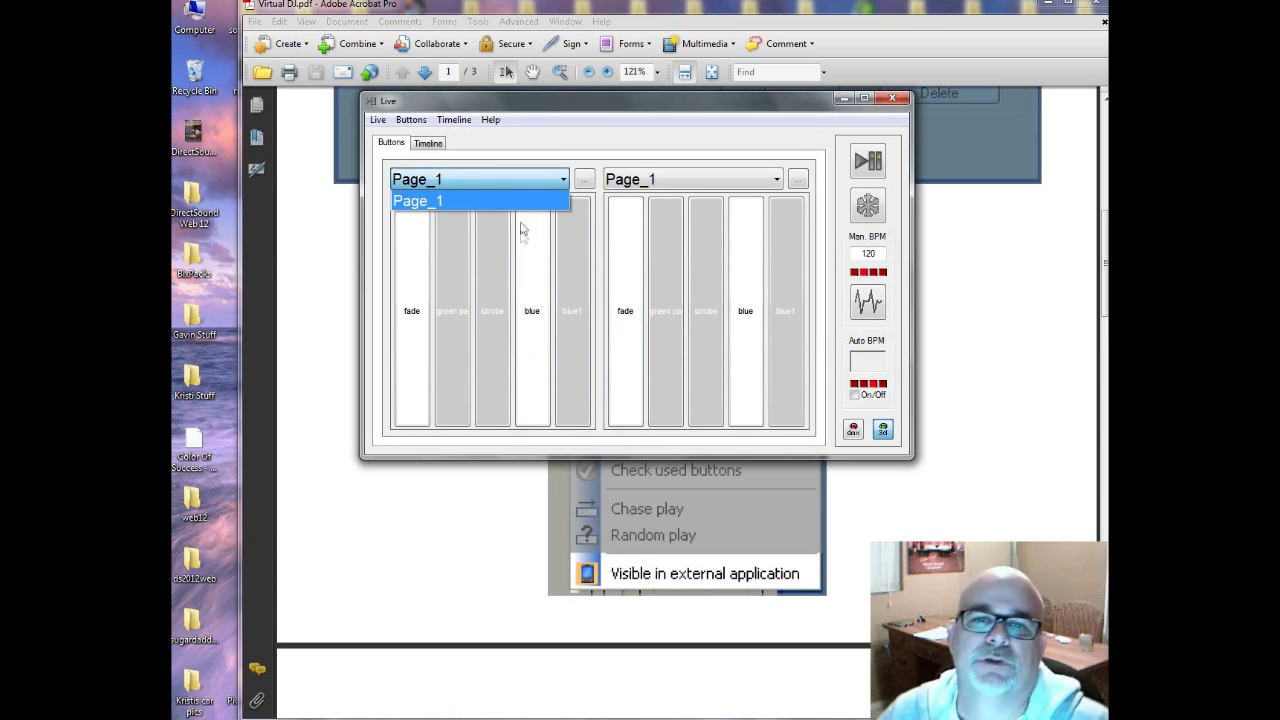
left_click(516, 181)
right_click(517, 181)
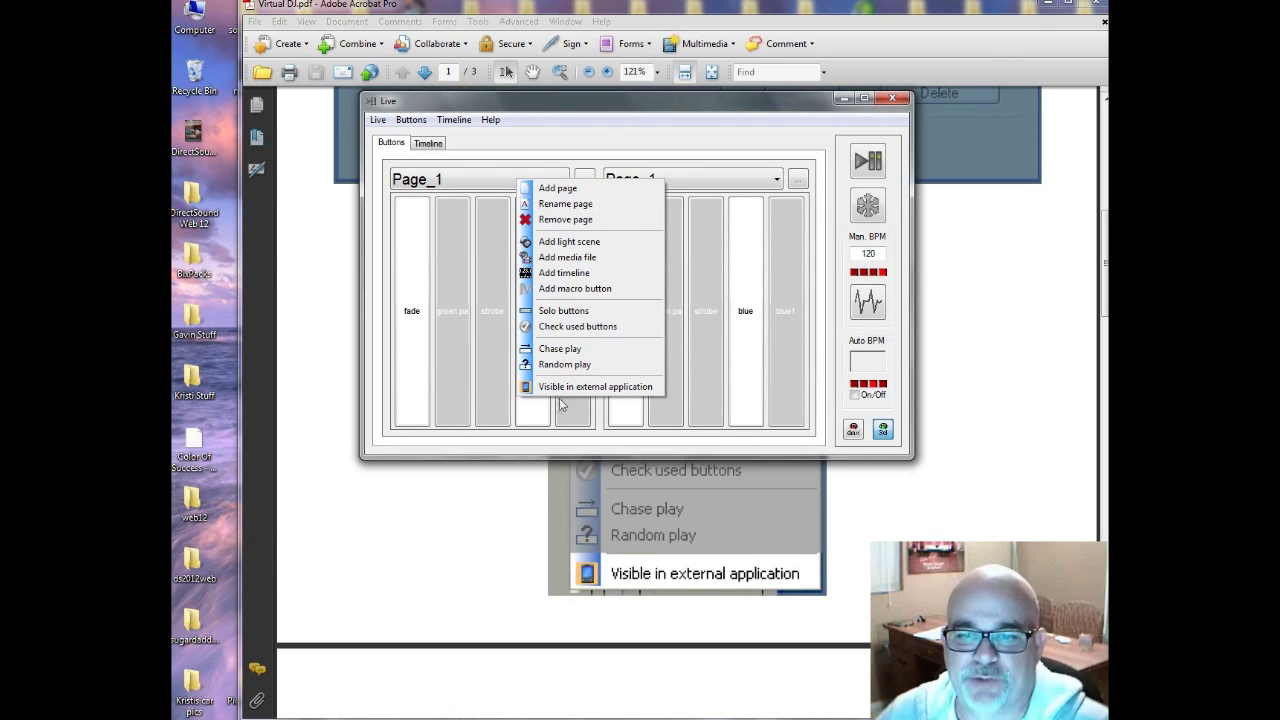
left_click(885, 108)
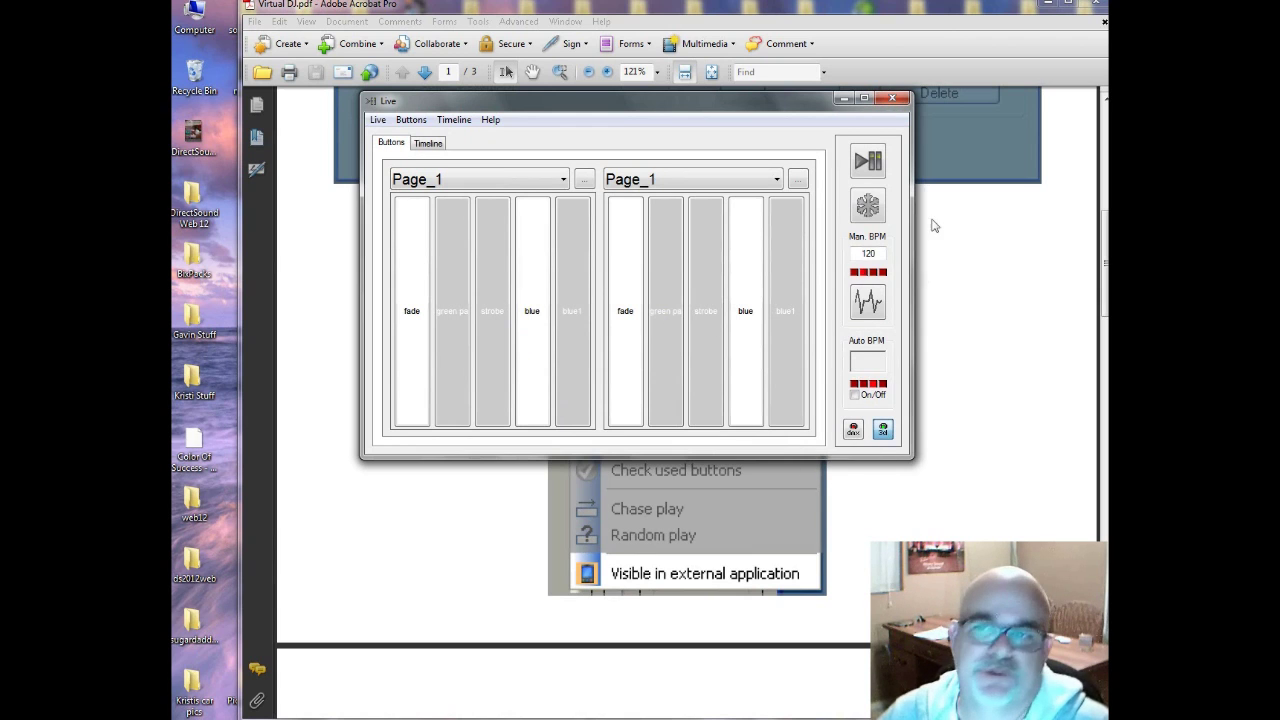
- Switch off the blue1, strobe and green par buttons on Page_1, and clear the Live and PDF windows away
left_click(588, 330)
left_click(494, 334)
left_click(433, 337)
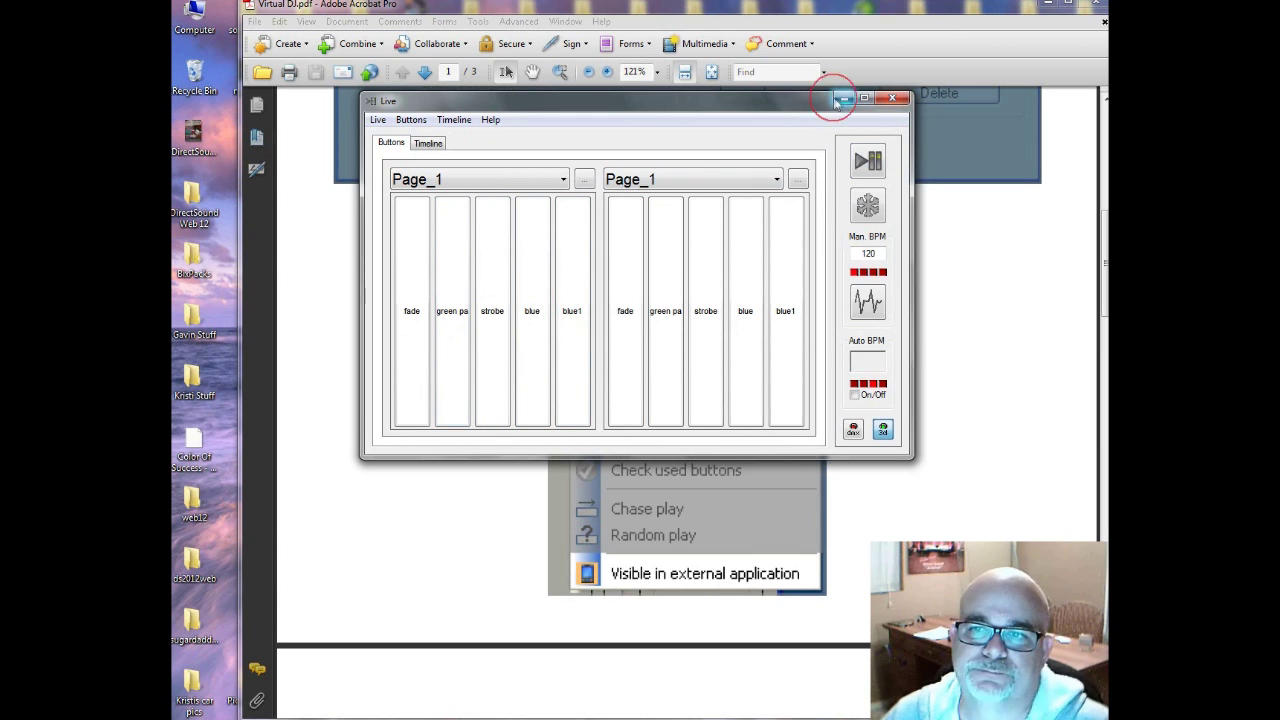
left_click(891, 99)
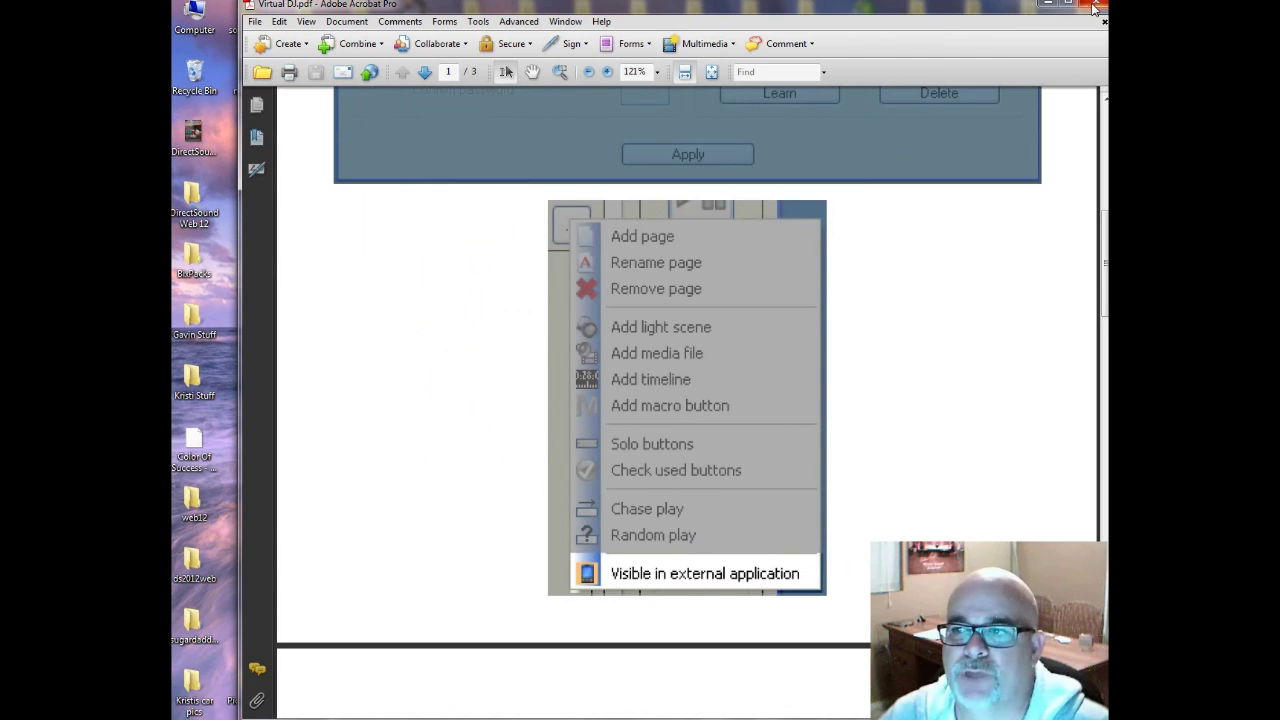
left_click(1094, 8)
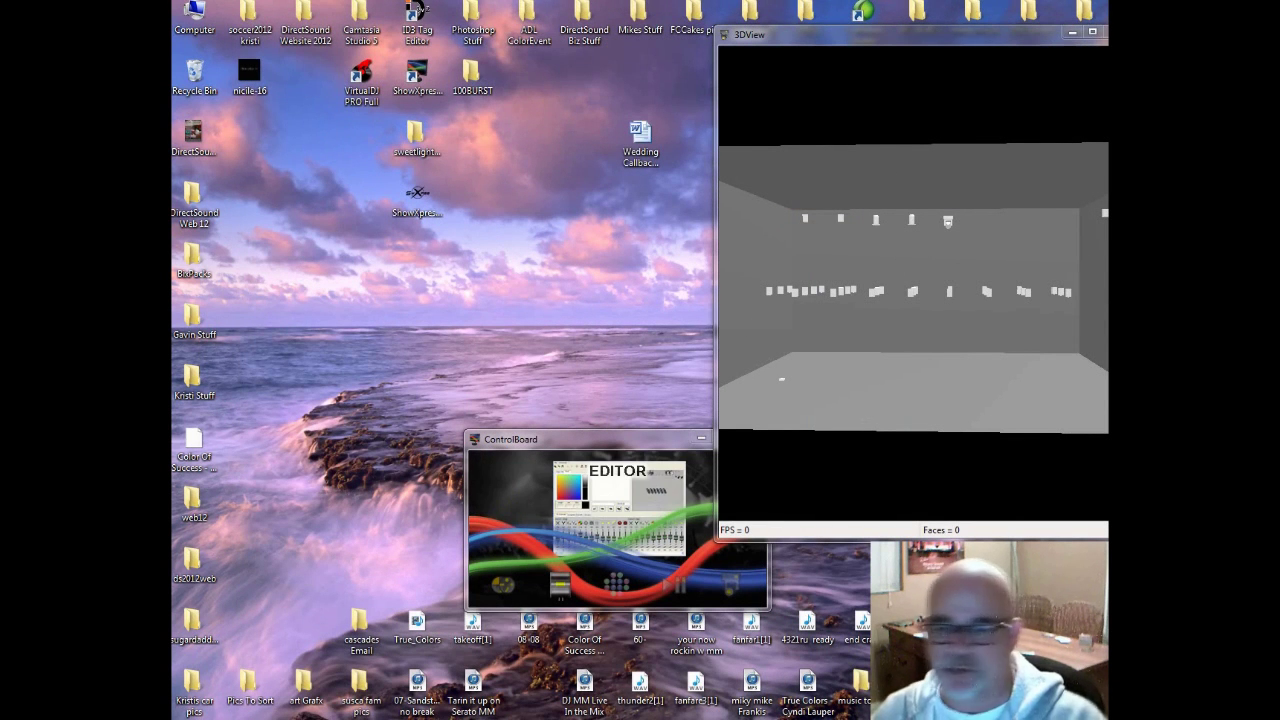
- Switch to VirtualDJ, play deck 1 from about 16.9 seconds, ahead of the first cue, and watch the cued lights in 3DView
key("alt+Tab")
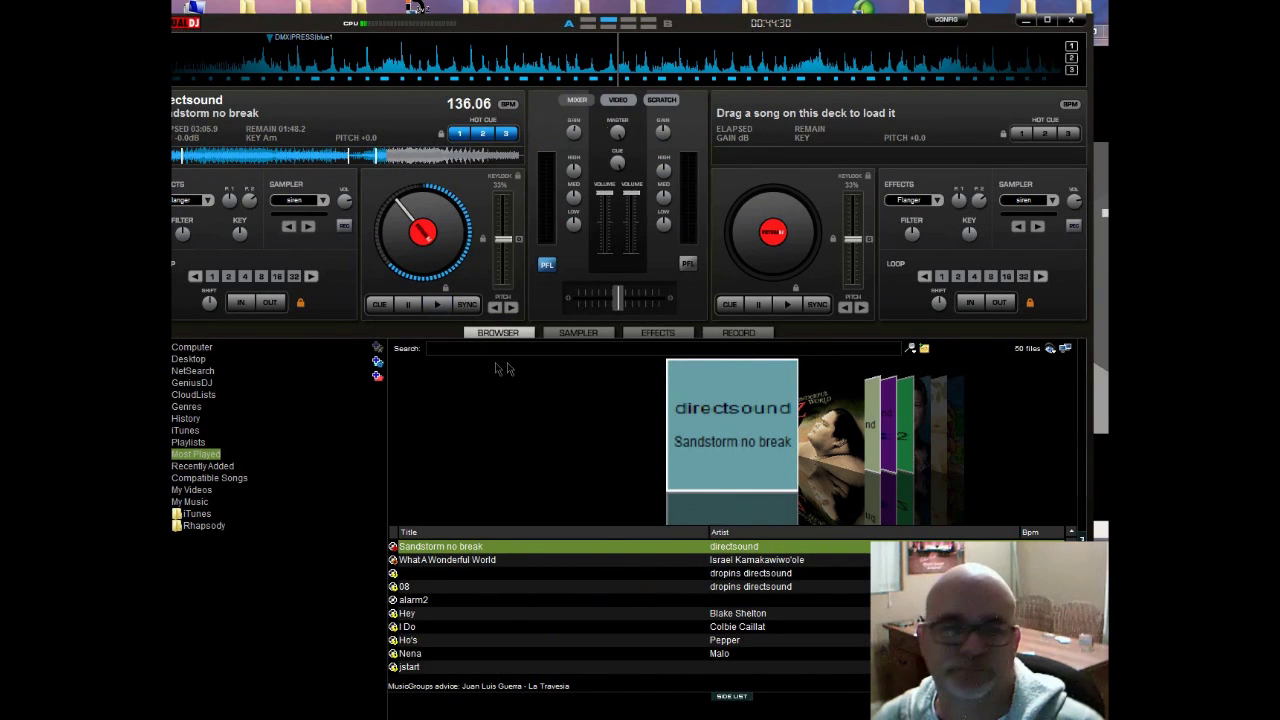
left_click(178, 158)
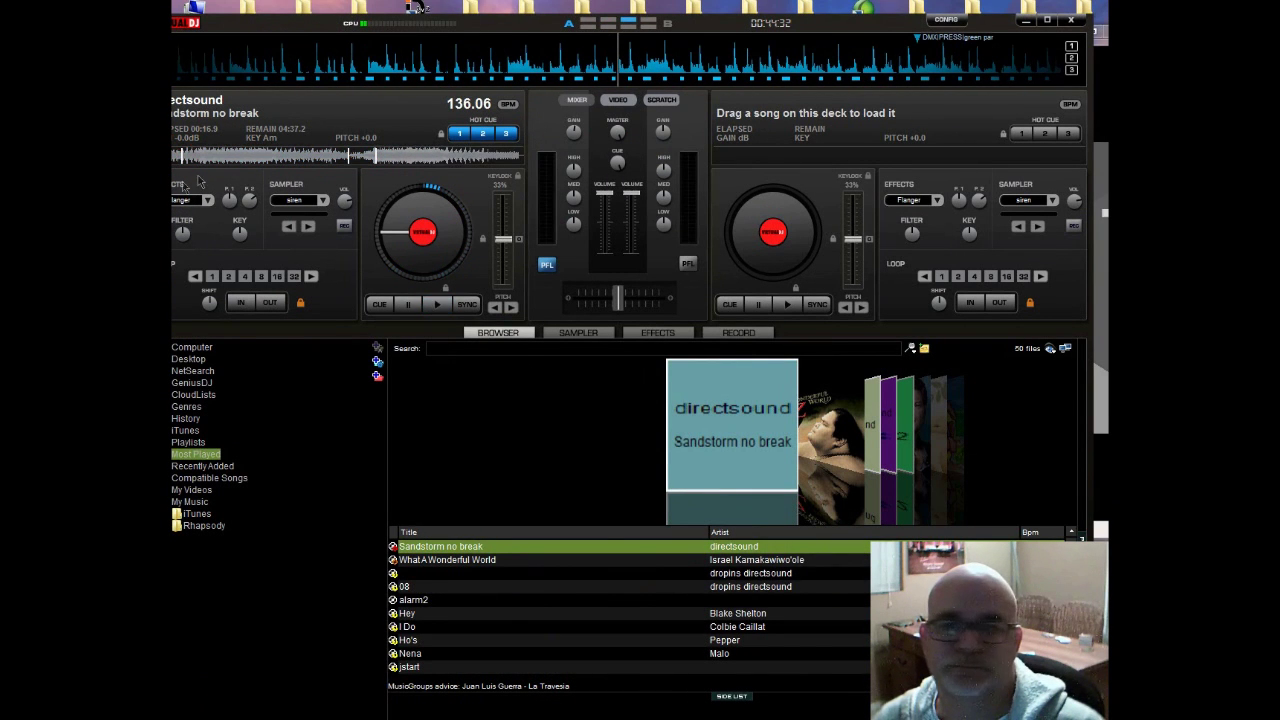
left_click(1103, 240)
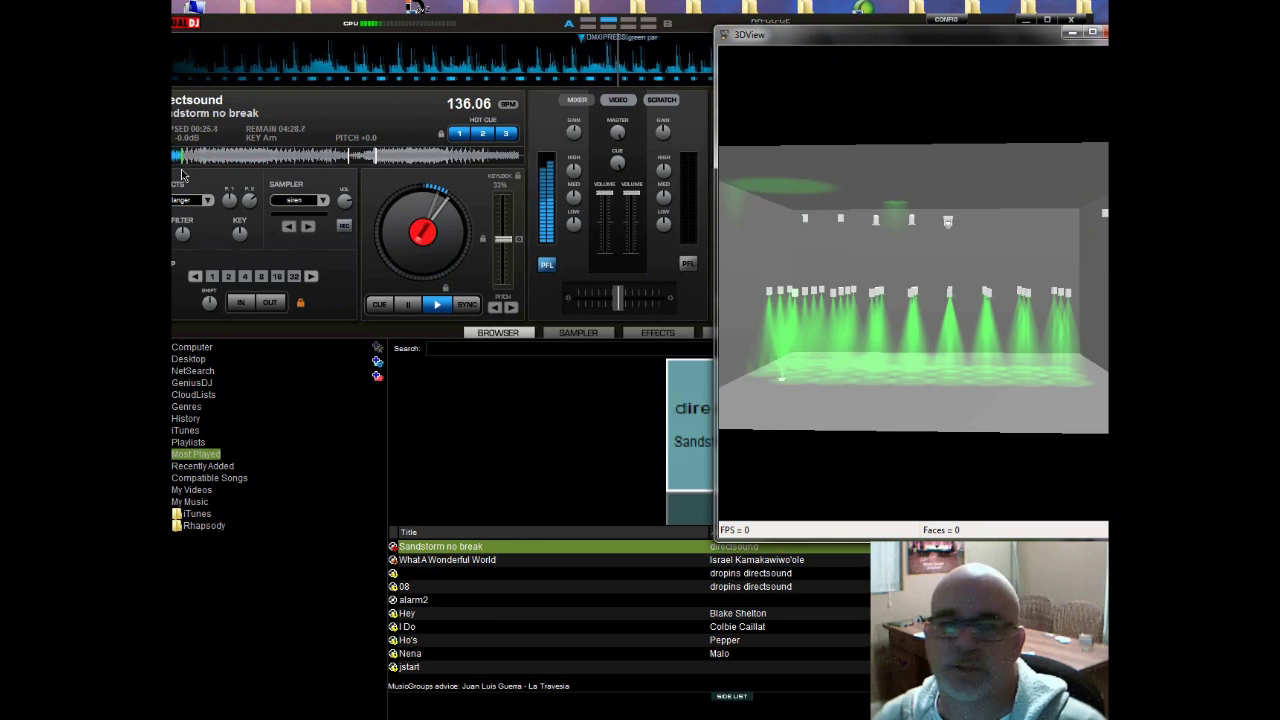
- Seek deck 1 to shortly before the second cue, watch the next cued scenes in 3DView, and stop the deck
left_click(331, 160)
left_click(337, 163)
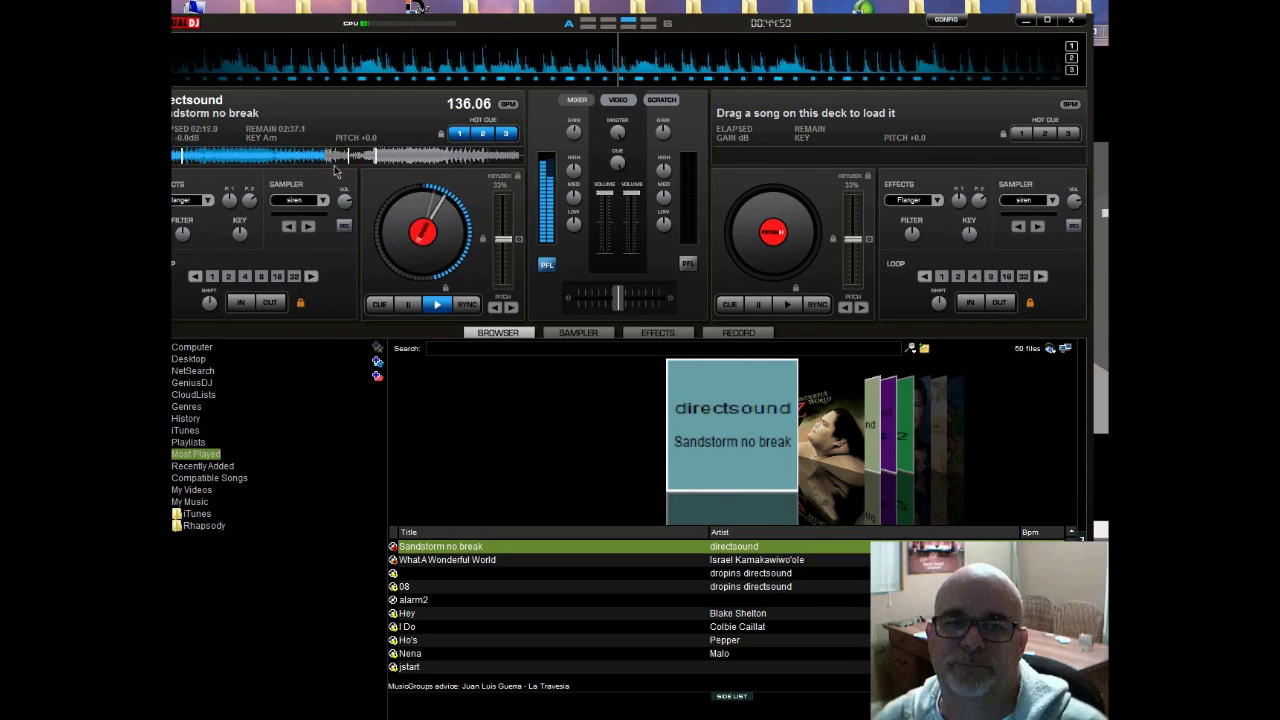
left_click(966, 37)
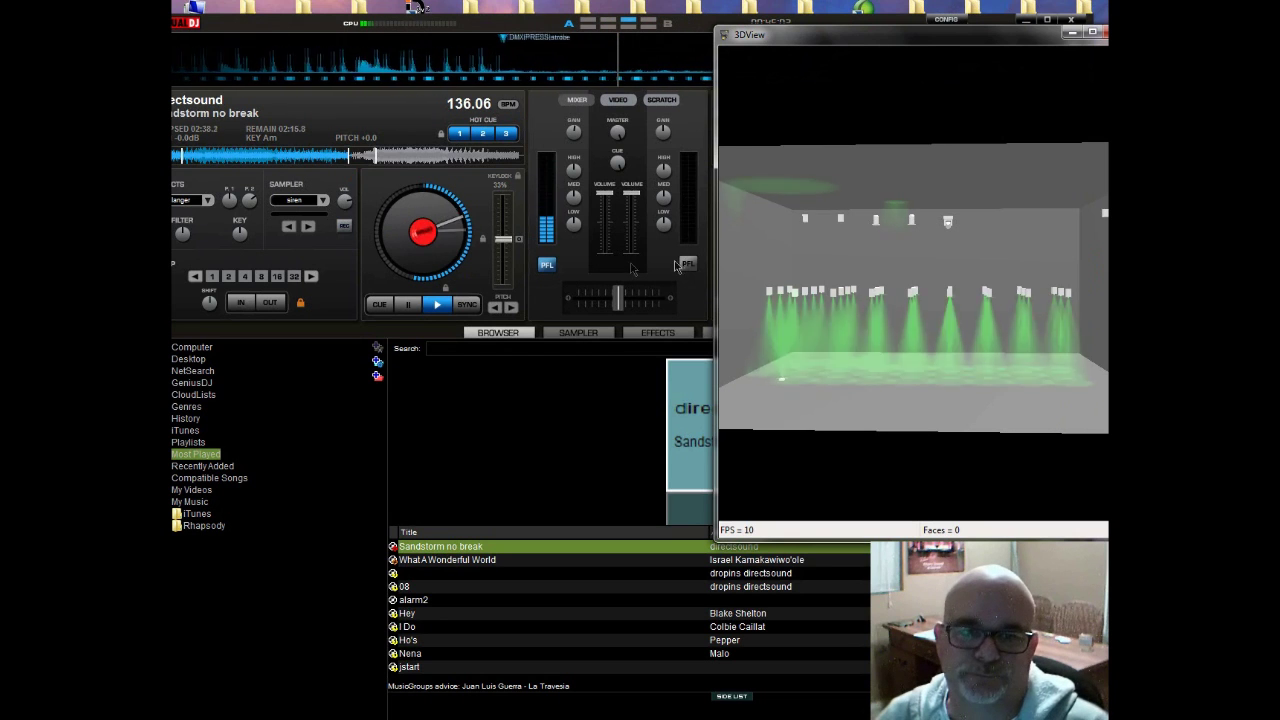
left_click(1030, 237)
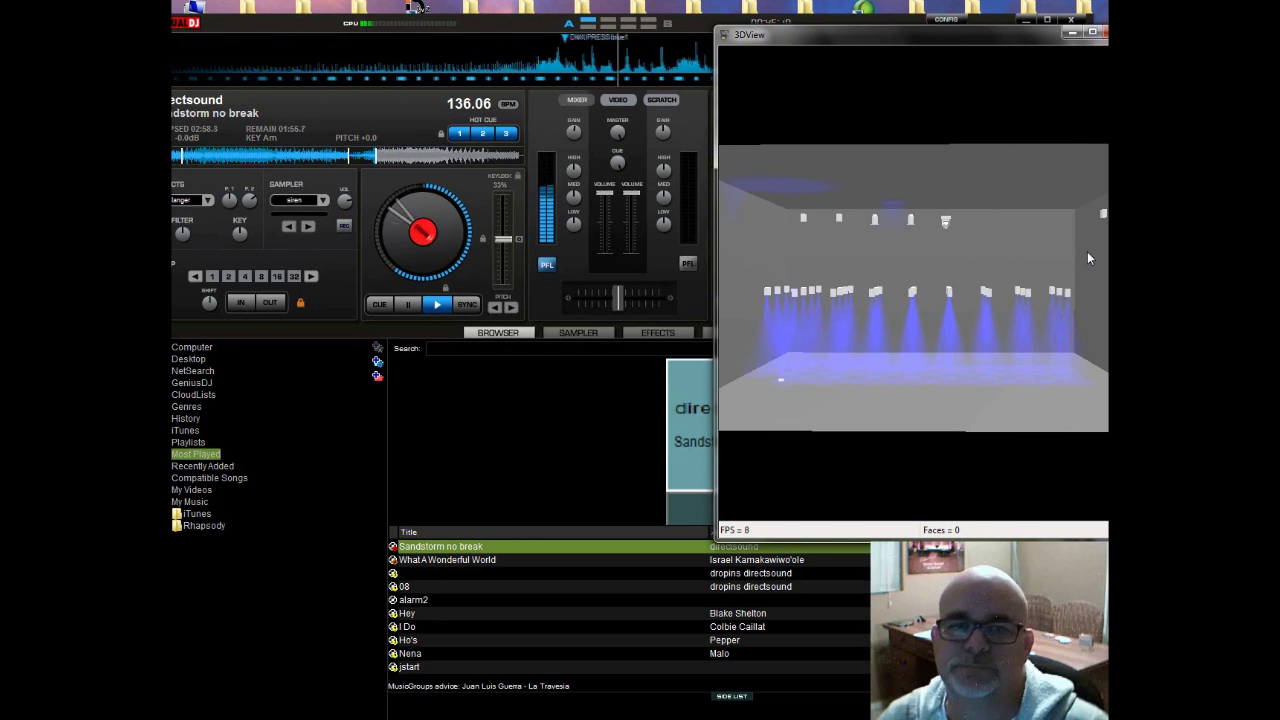
left_click(391, 311)
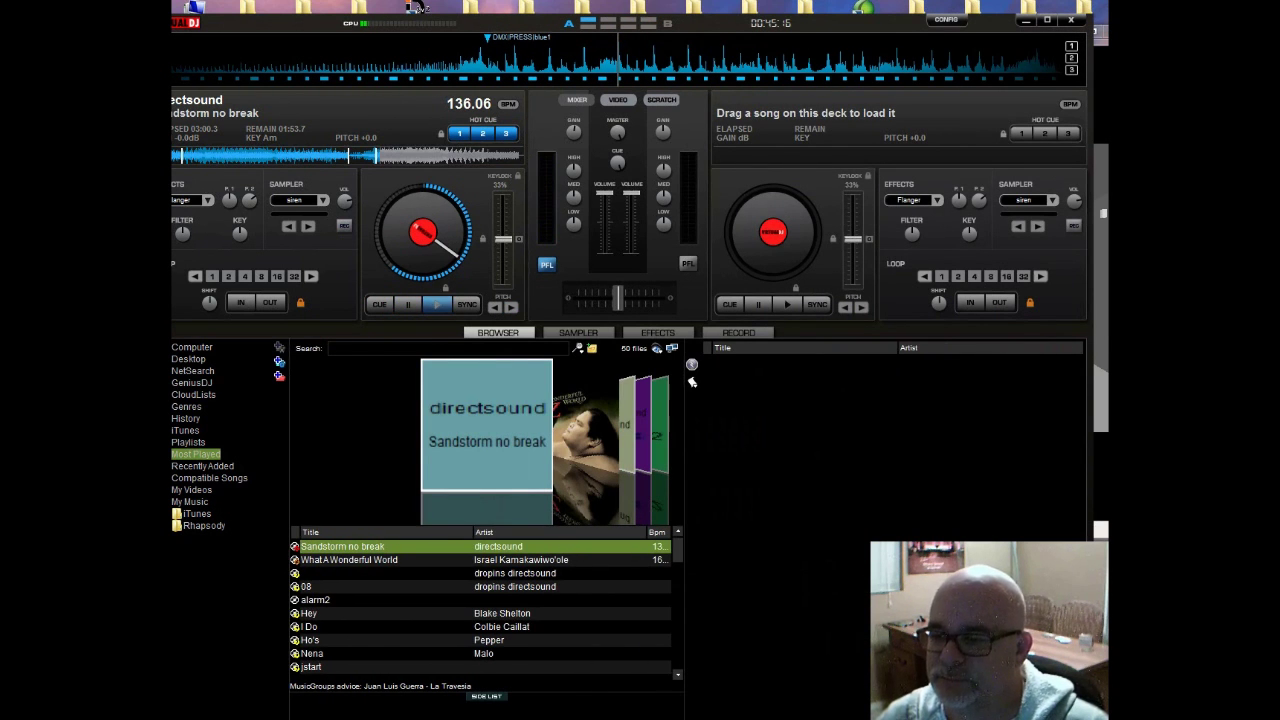
- Find the cue naming formats in the tutorial PDF's Virtual DJ section and highlight the DMX|PRESS| prefix
key("alt+Tab")
scroll(495, 470, "down", 15)
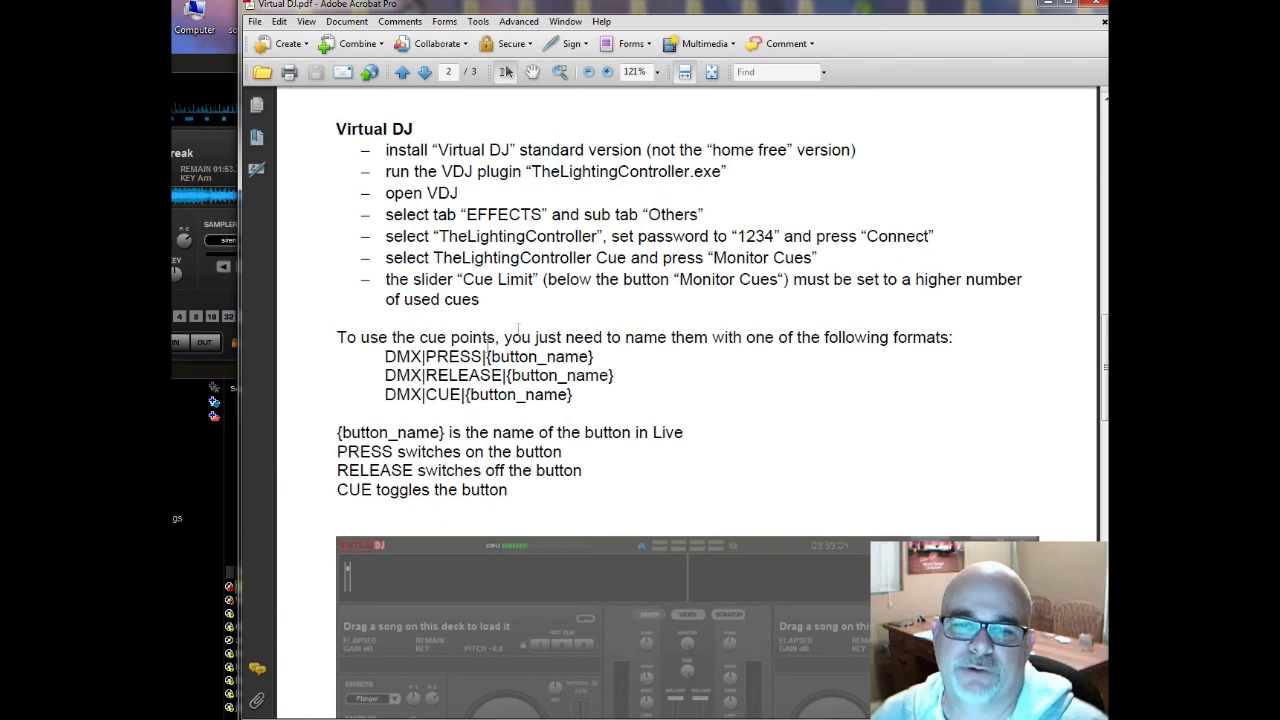
left_click_drag(397, 357, 488, 360)
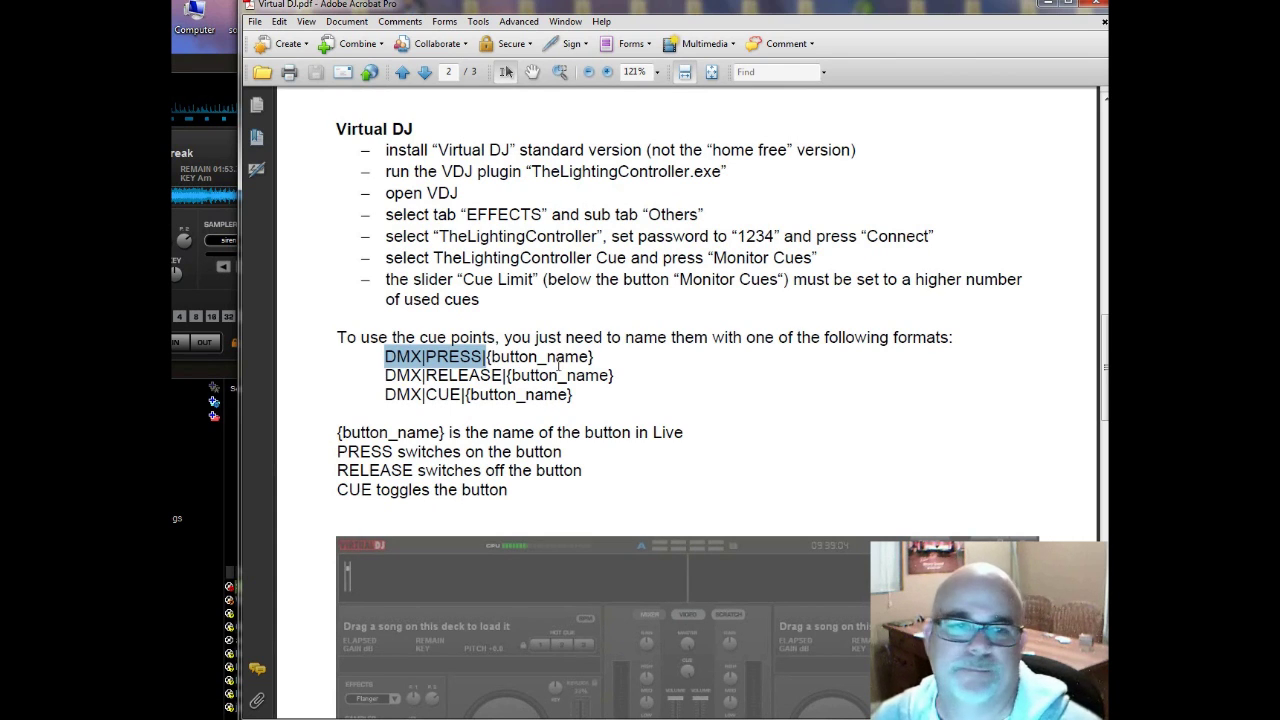
- Switch to VirtualDJ, open the first cue on deck 1 for renaming, and highlight the DMX|PRESS| prefix in its name
left_click(224, 80)
left_click(331, 44)
left_click_drag(331, 44, 345, 16)
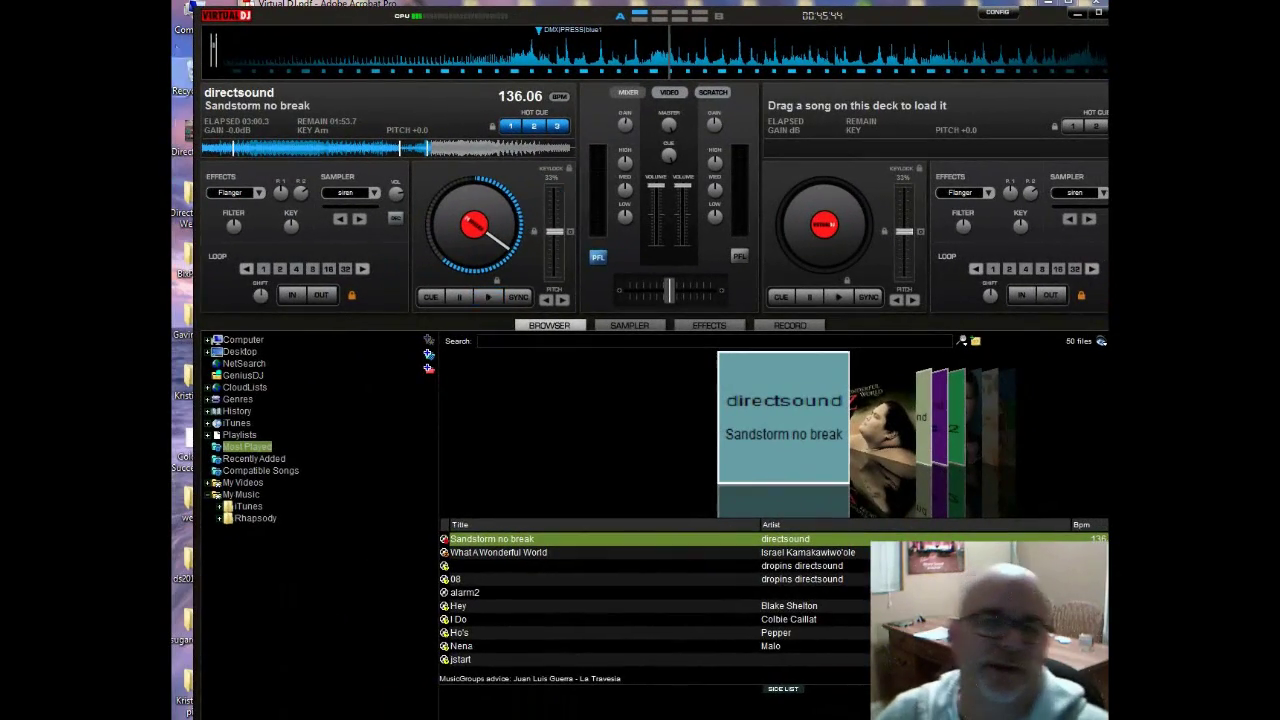
right_click(236, 155)
left_click(268, 180)
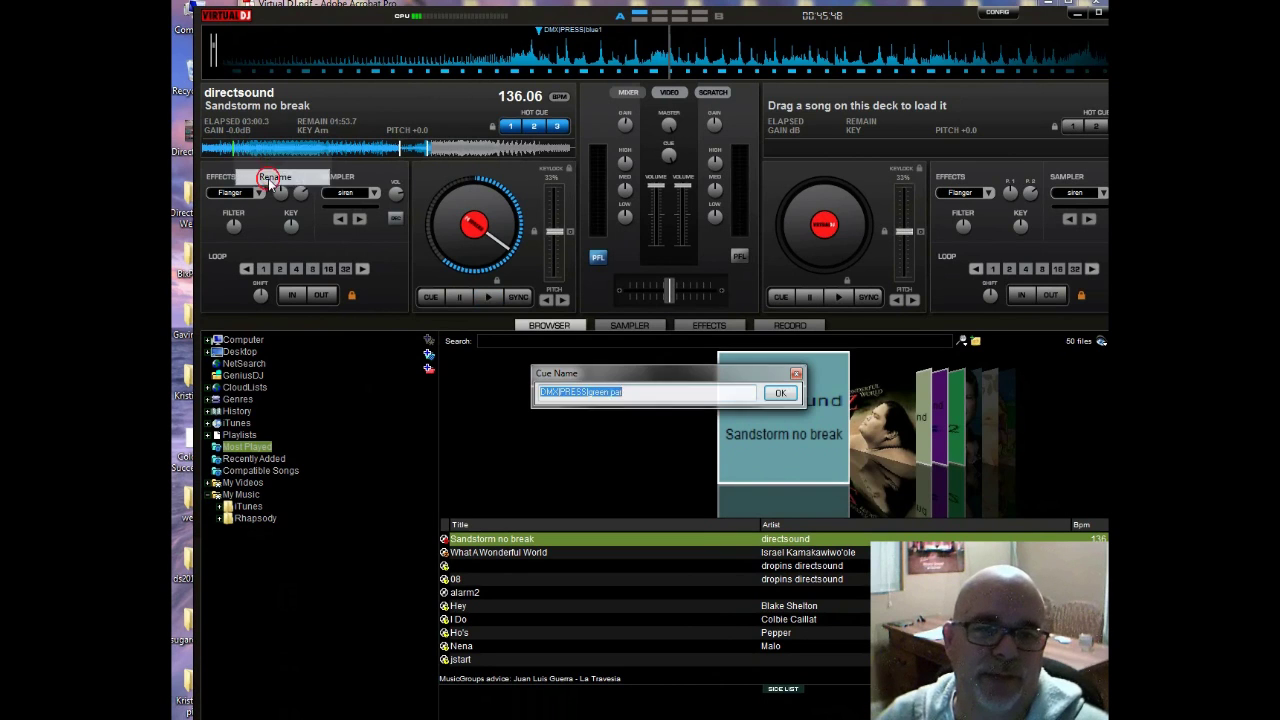
left_click(540, 394)
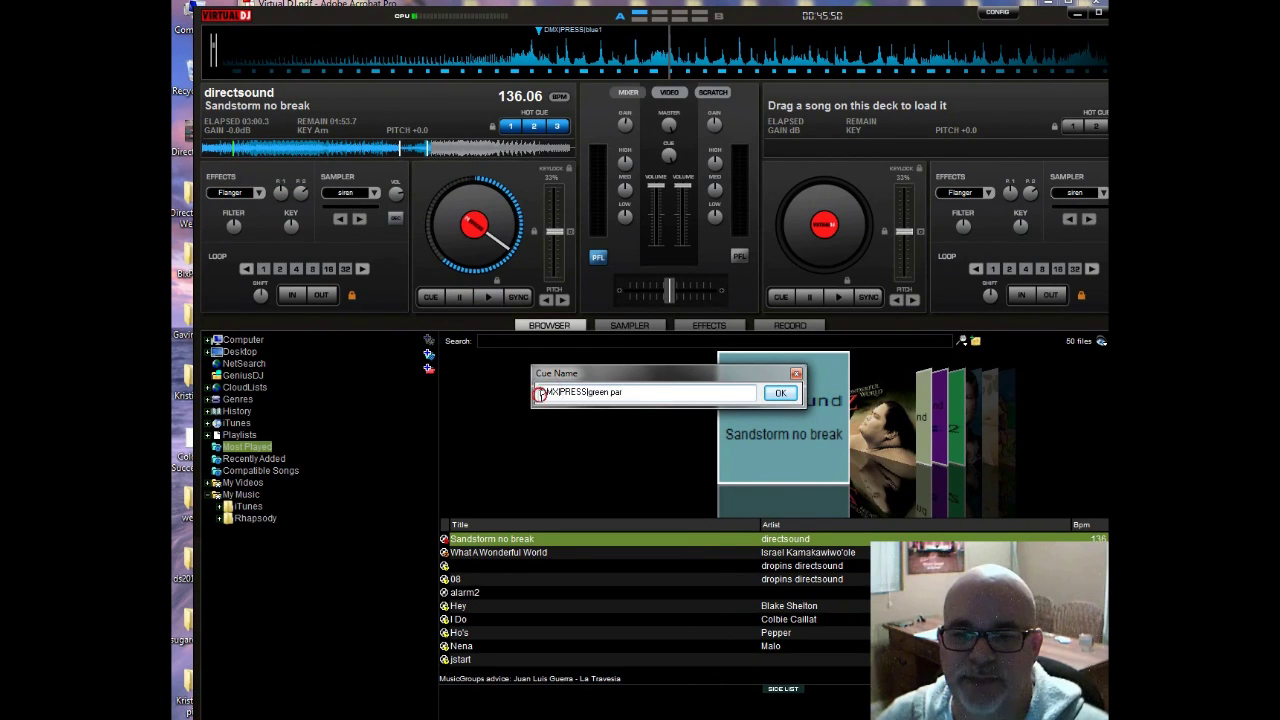
left_click_drag(540, 394, 587, 396)
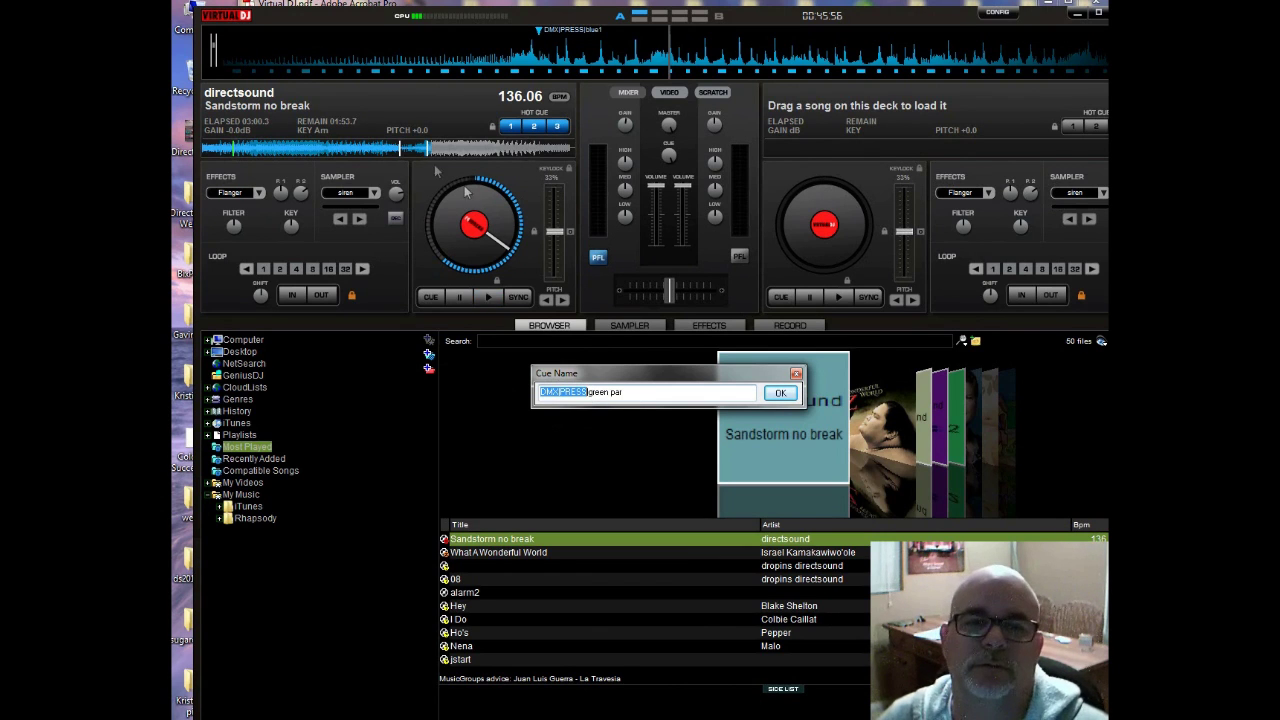
left_click(400, 150)
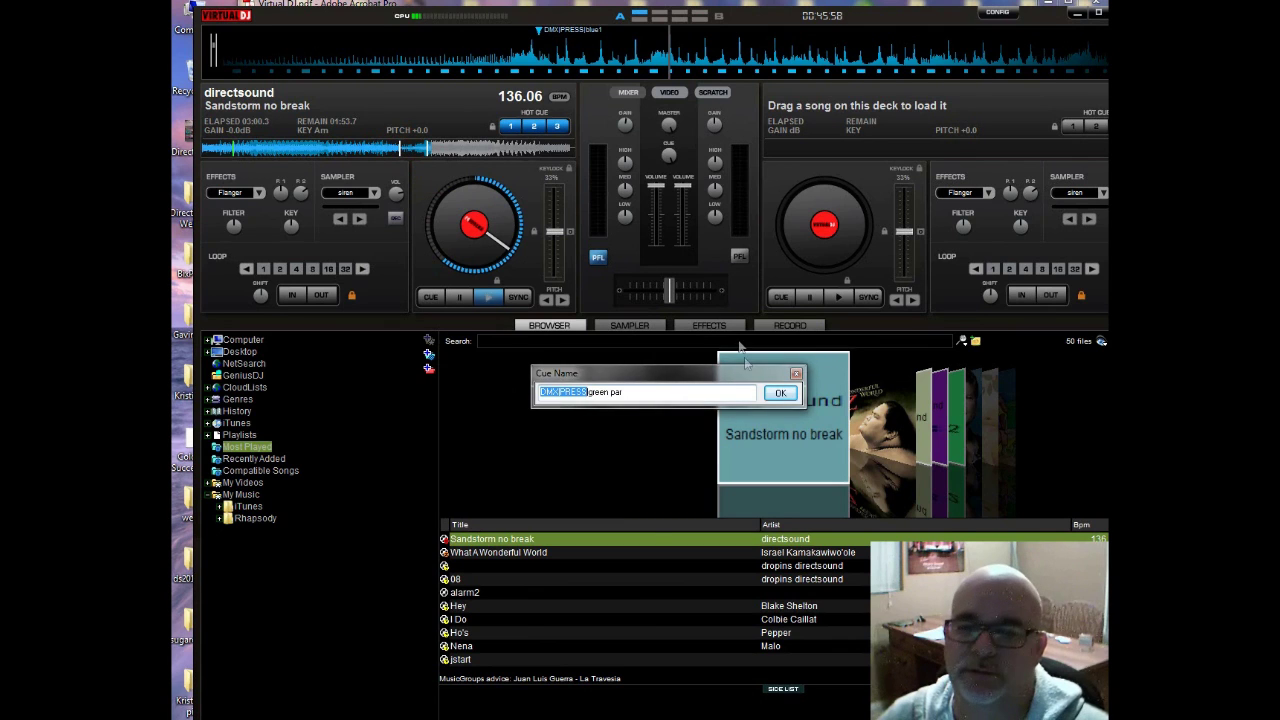
key("Return")
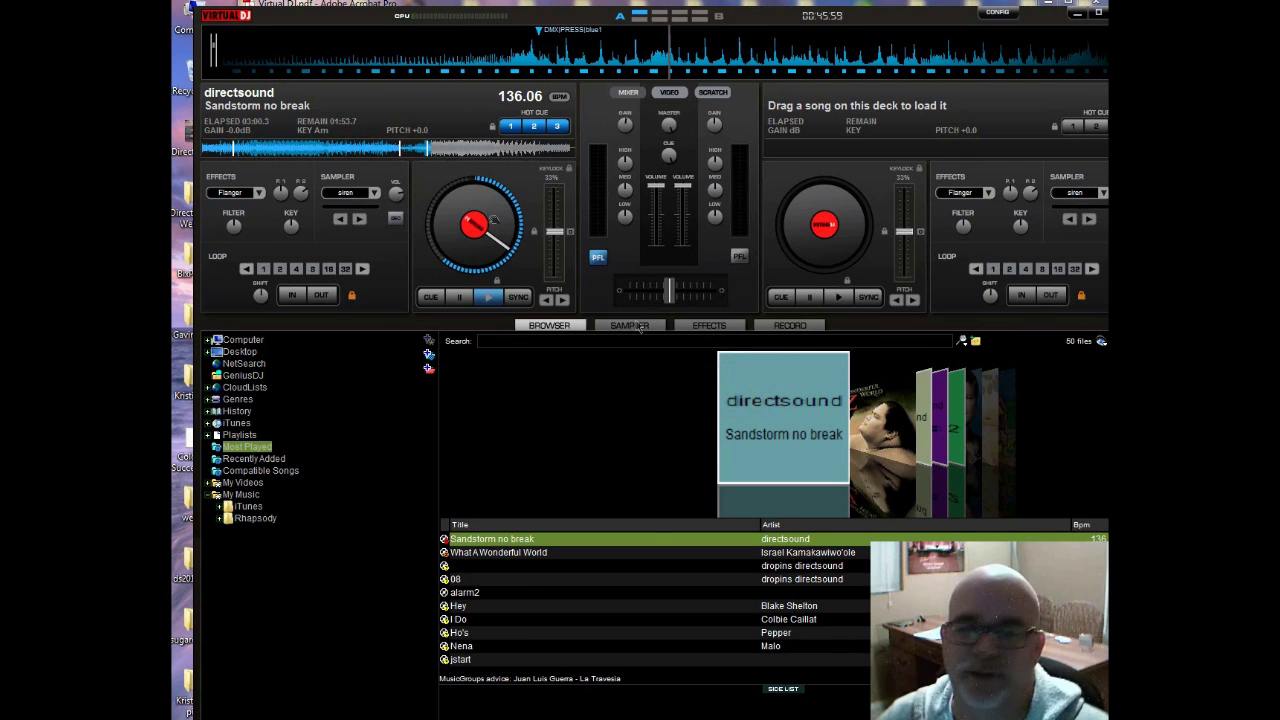
- Inspect the names of the second and third cues on deck 1 through their rename dialogs
right_click(402, 152)
left_click(431, 176)
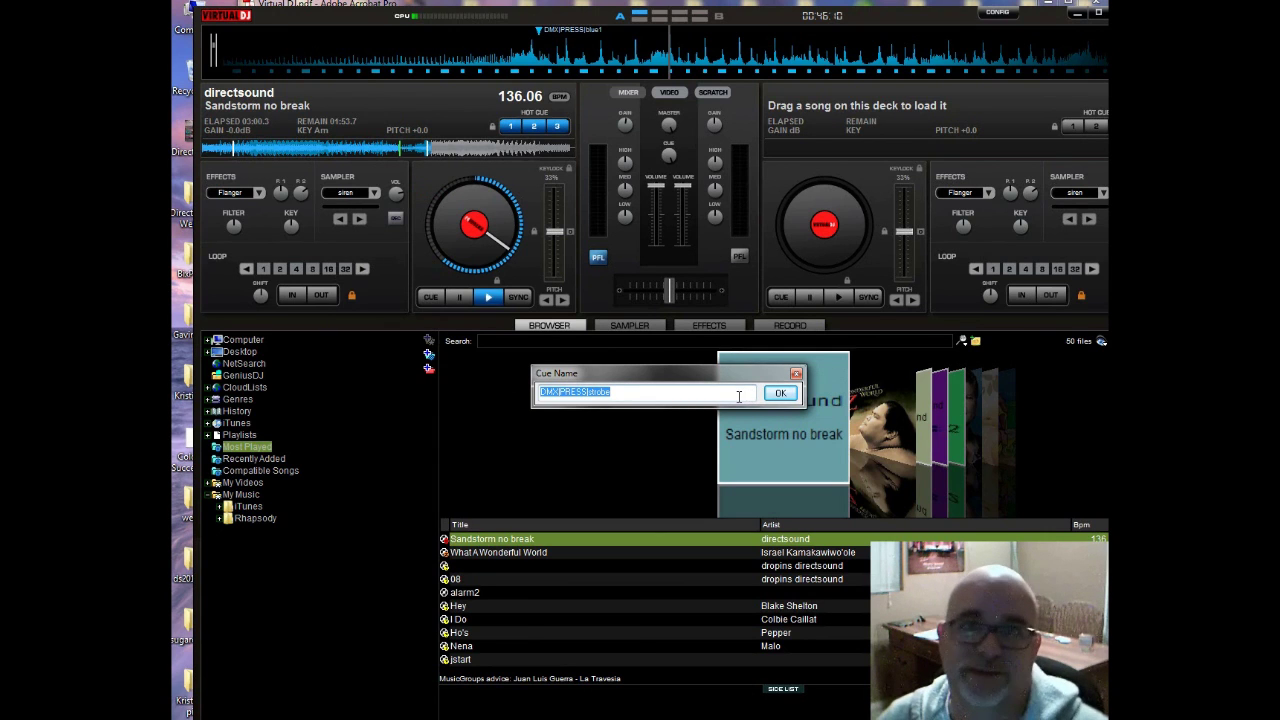
left_click(779, 393)
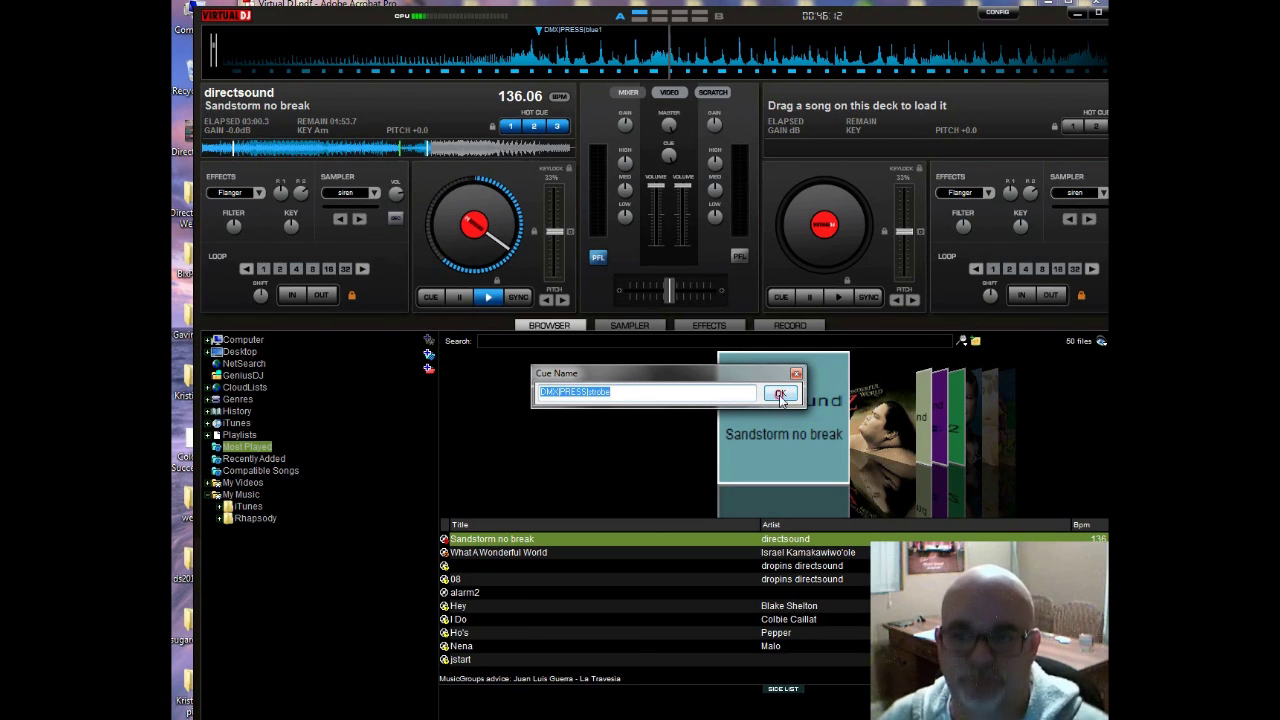
right_click(428, 153)
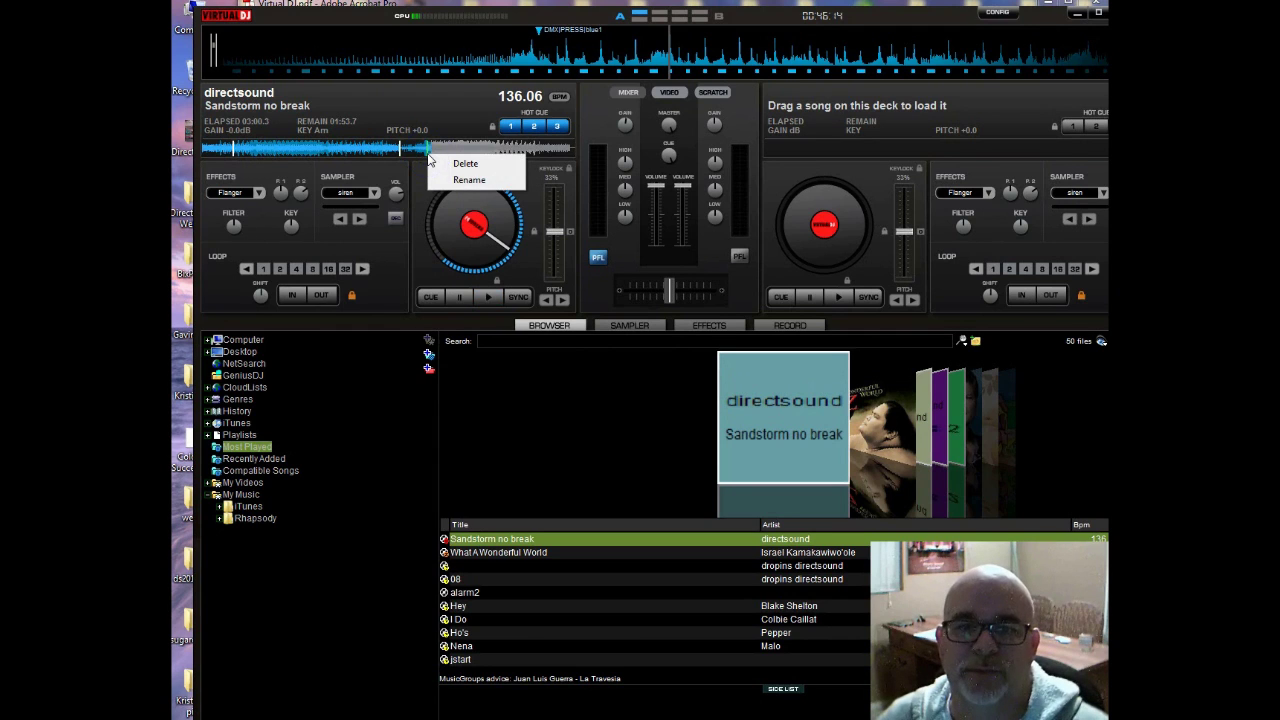
left_click(479, 182)
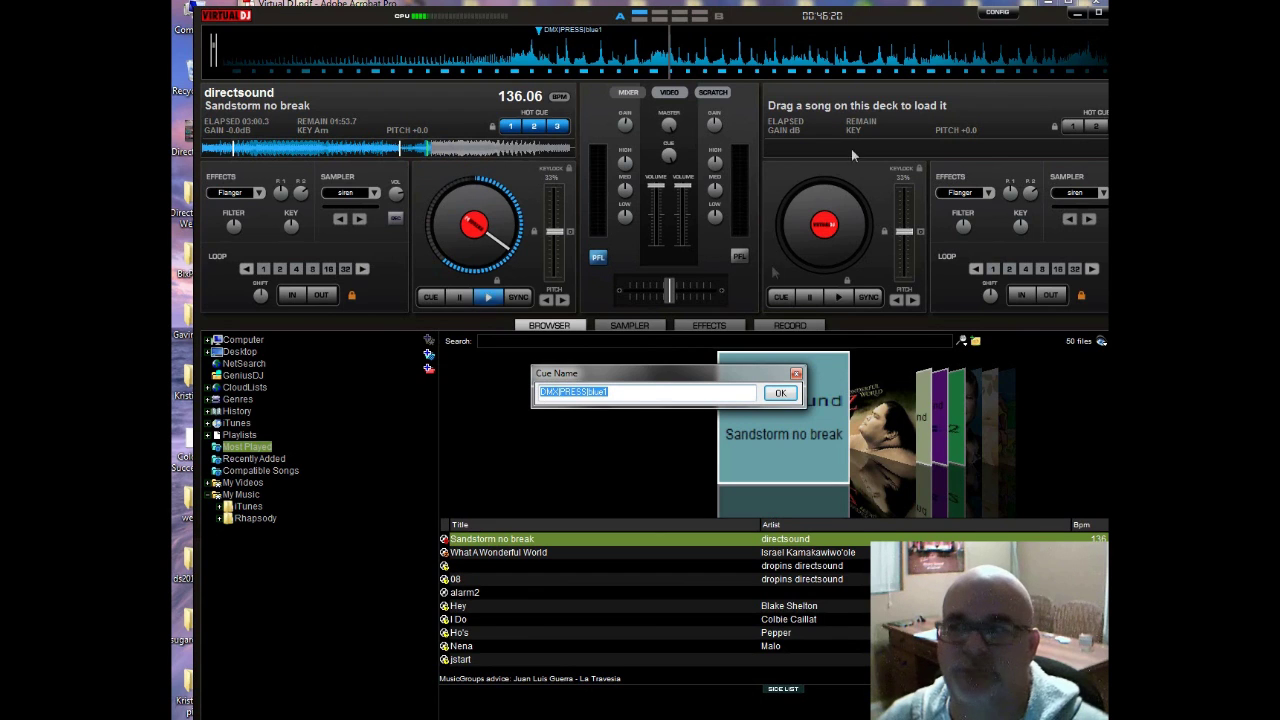
left_click(786, 395)
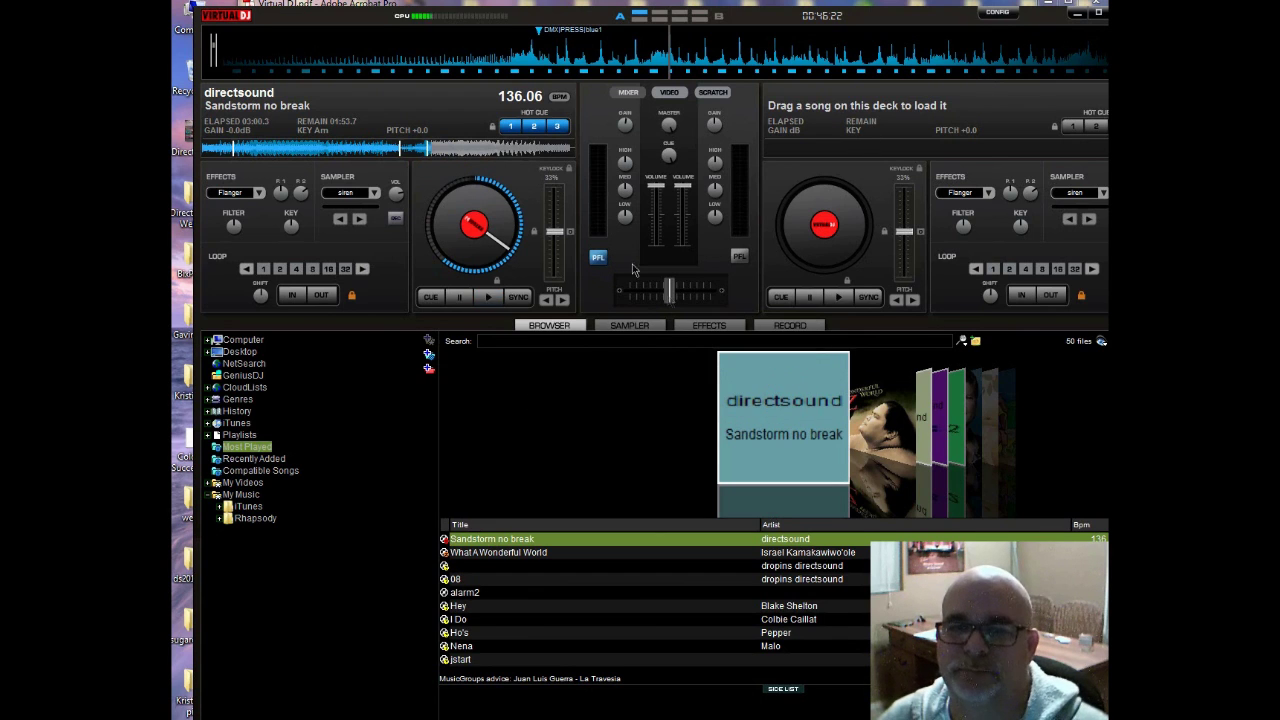
- Minimize VirtualDJ, review the cue naming formats in the tutorial PDF, and close the PDF window
left_click(1077, 18)
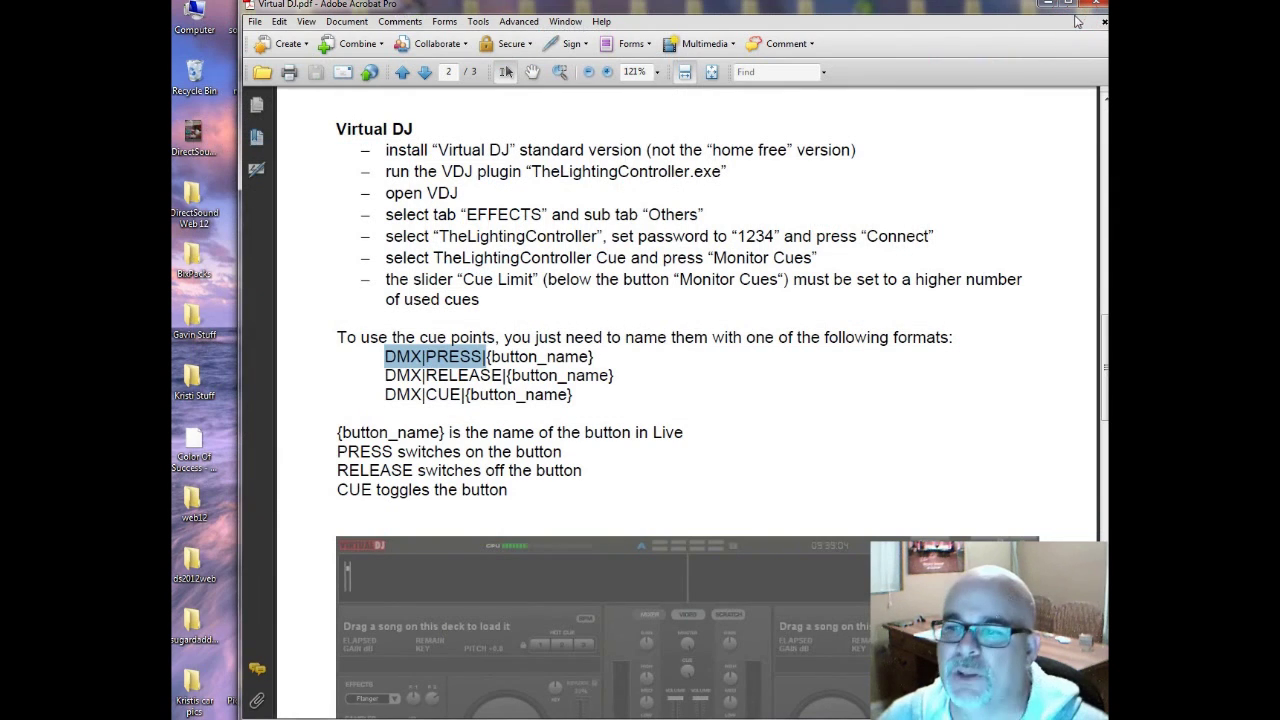
left_click(437, 396)
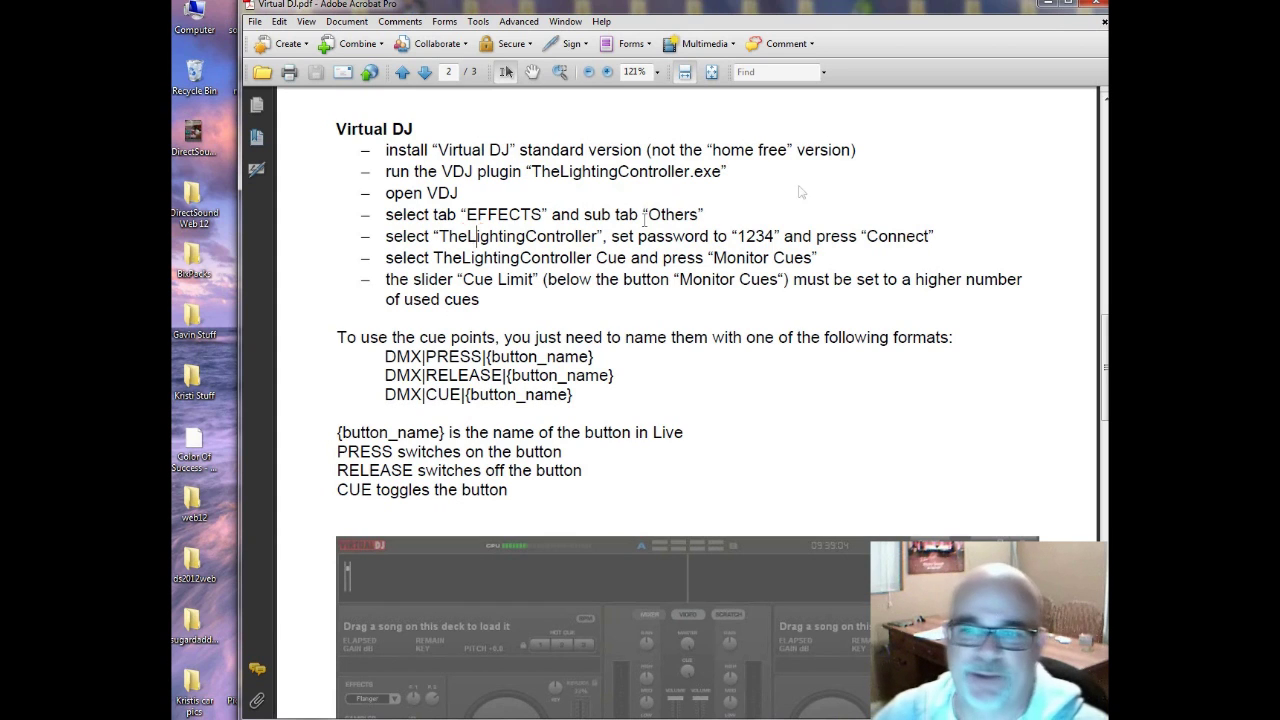
left_click(1098, 14)
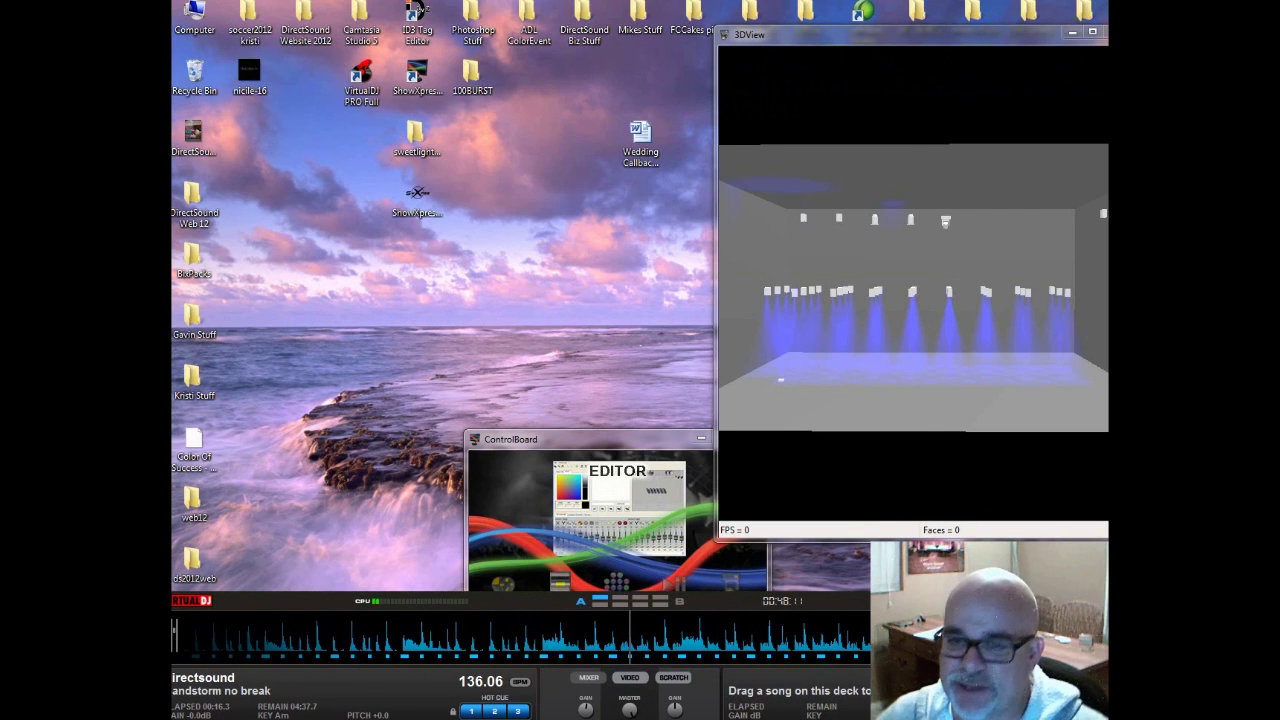
- Bring up the Live window, switch off the blue1 button on Page_1, and bring 3DView to the front
left_click(617, 505)
left_click(458, 316)
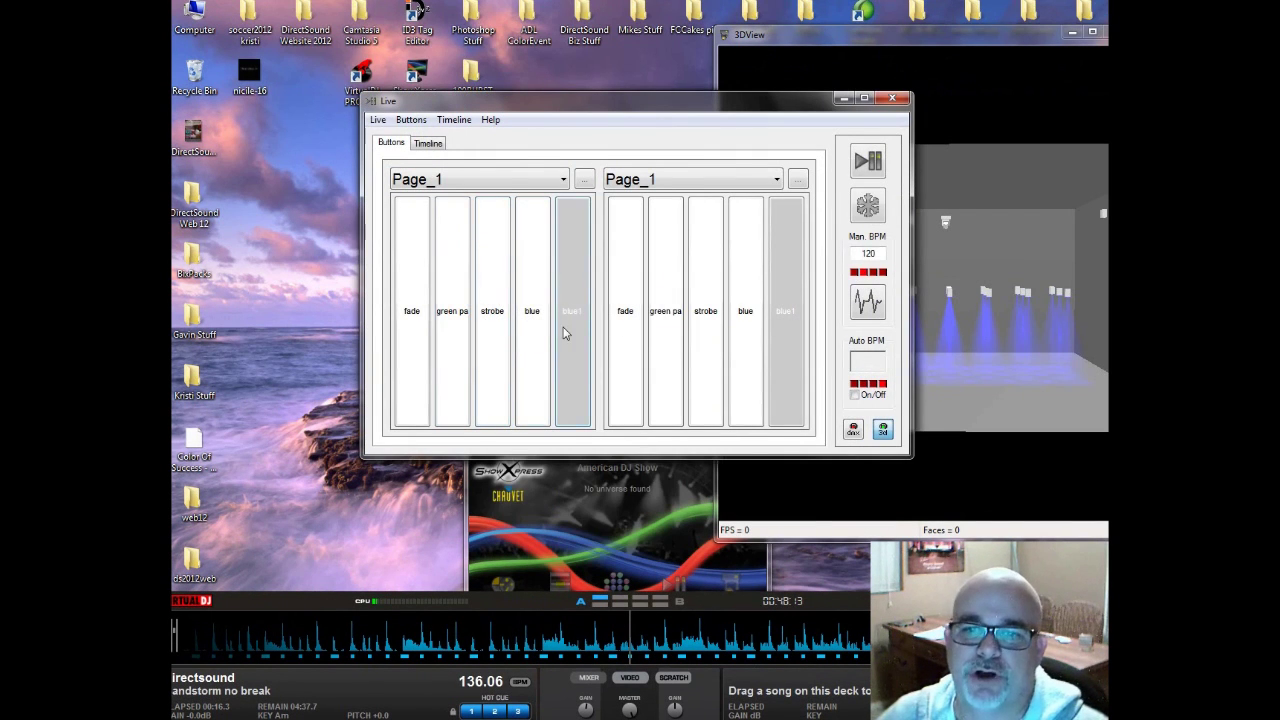
left_click(565, 334)
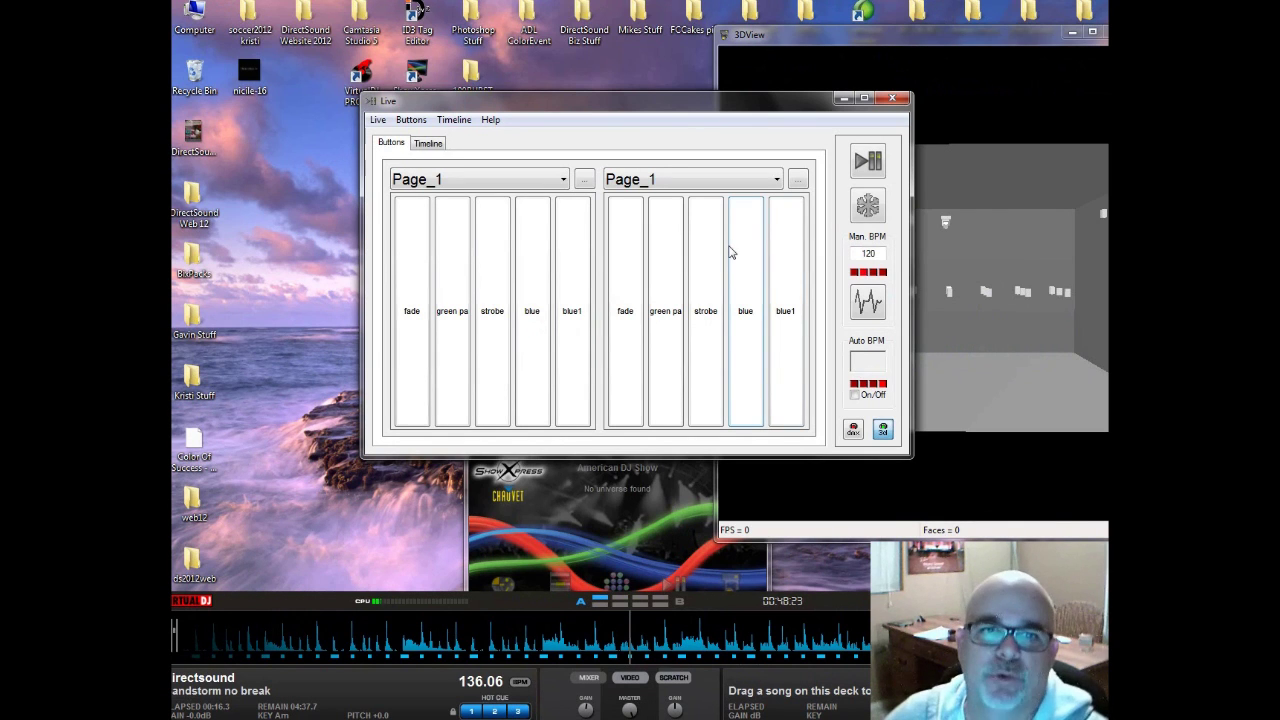
left_click(1004, 180)
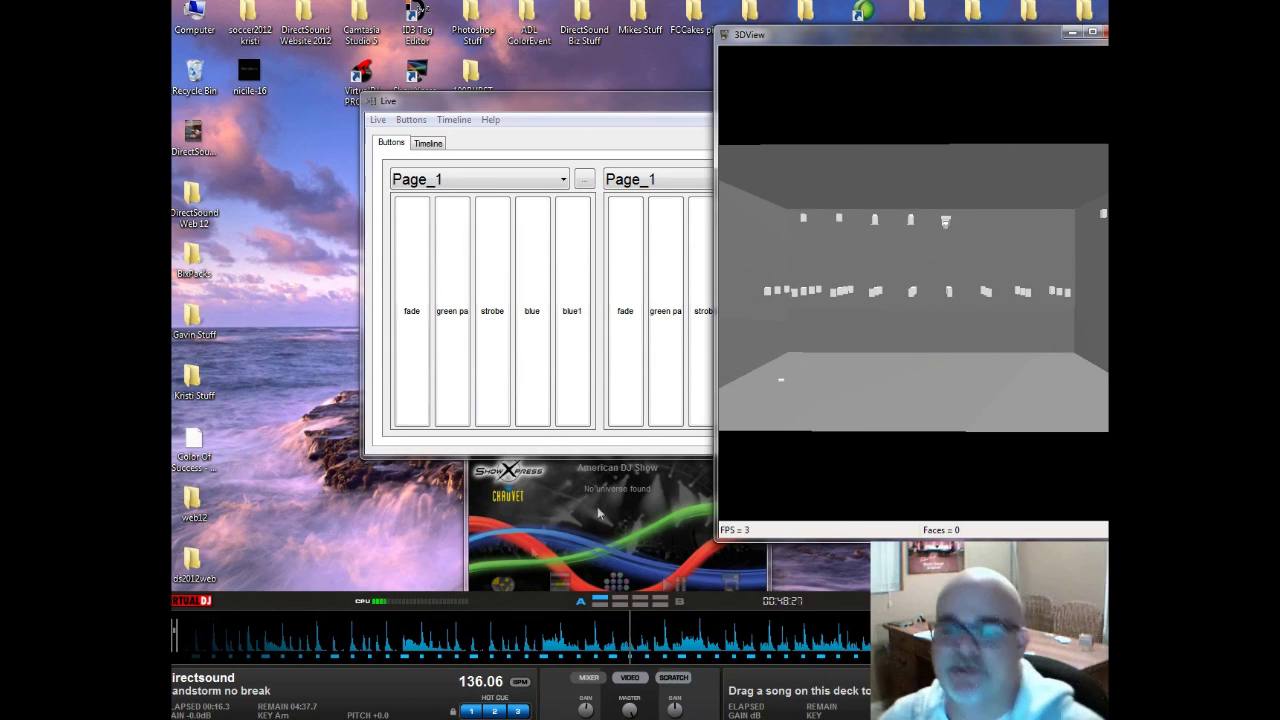
- Move the VirtualDJ window fully into view, play deck 1 from shortly before the strobe cue, and watch the lights in 3DView
left_click_drag(323, 600, 279, 43)
double_click(236, 47)
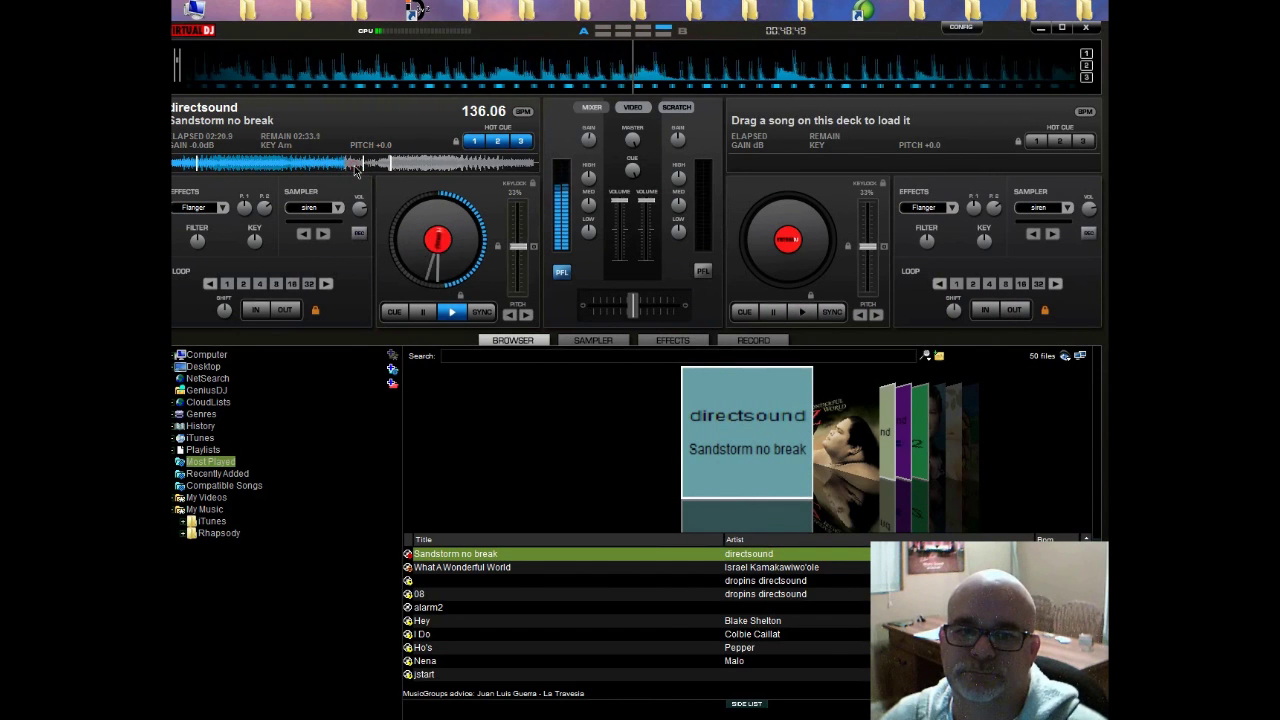
left_click(355, 168)
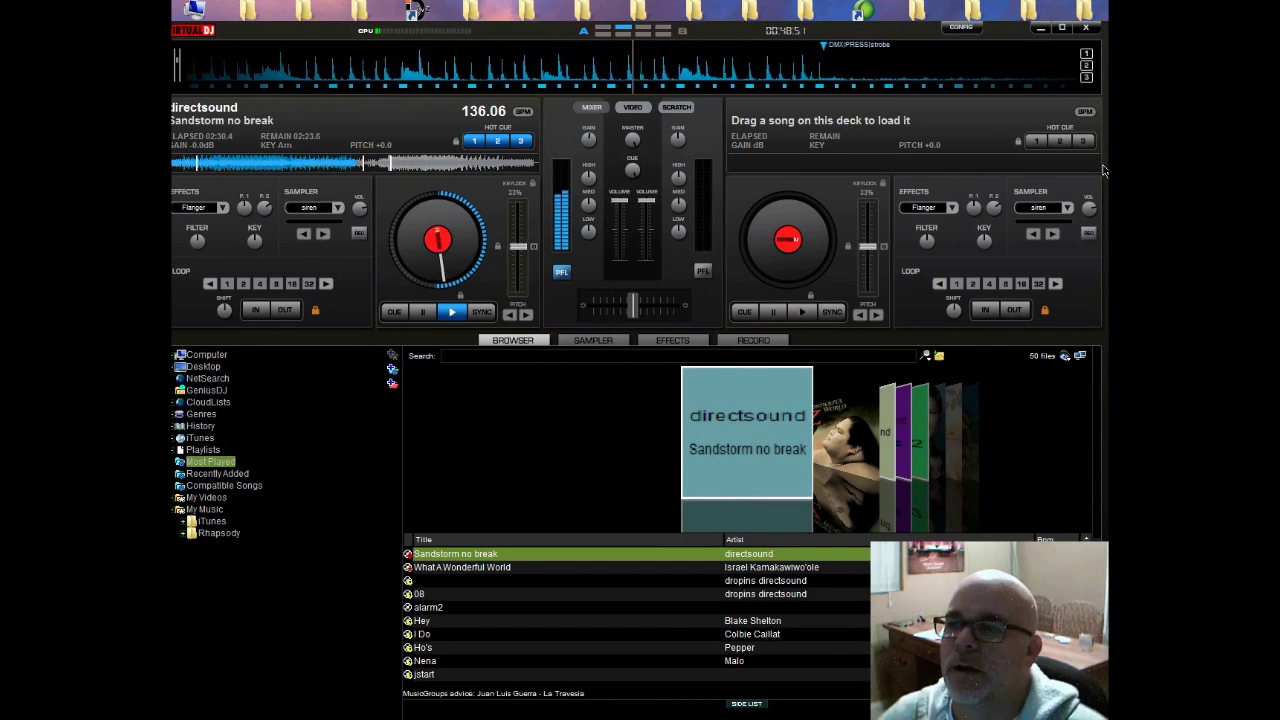
key("alt+Tab")
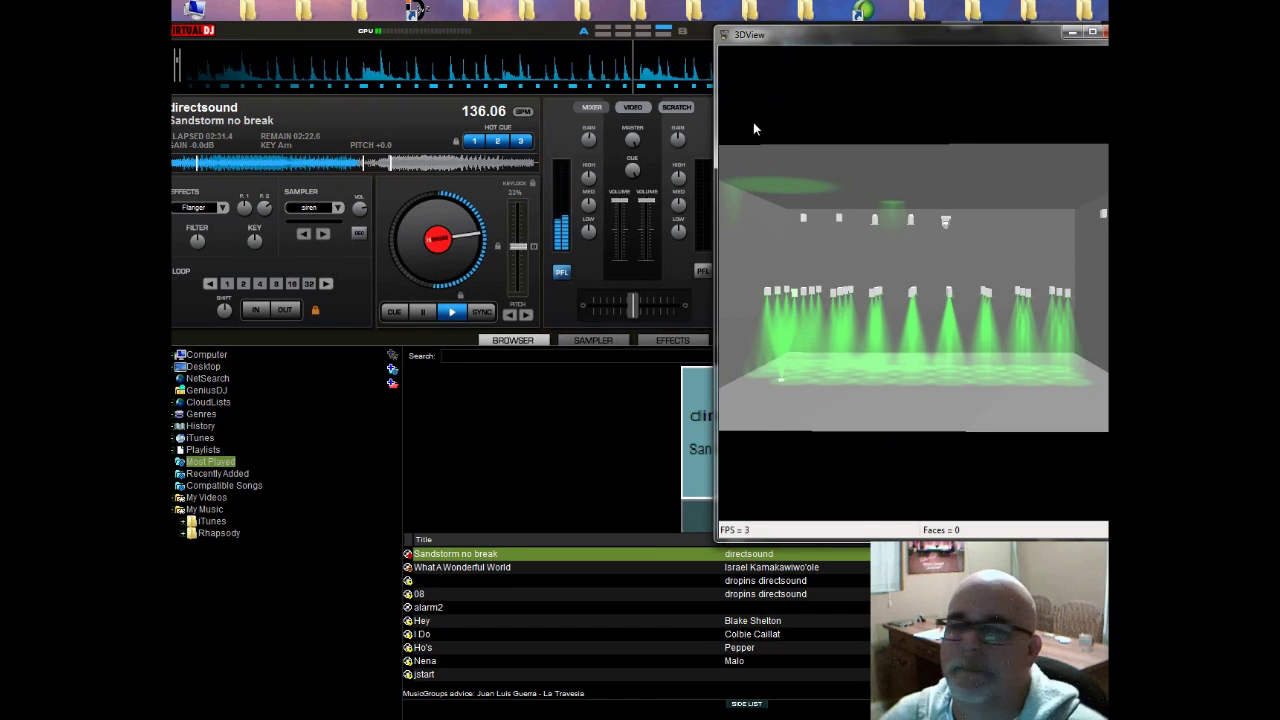
- Seek deck 1 to just before the blue1 cue, watch the cued scene in 3DView, and lower deck 1's volume to minimum
left_click(390, 172)
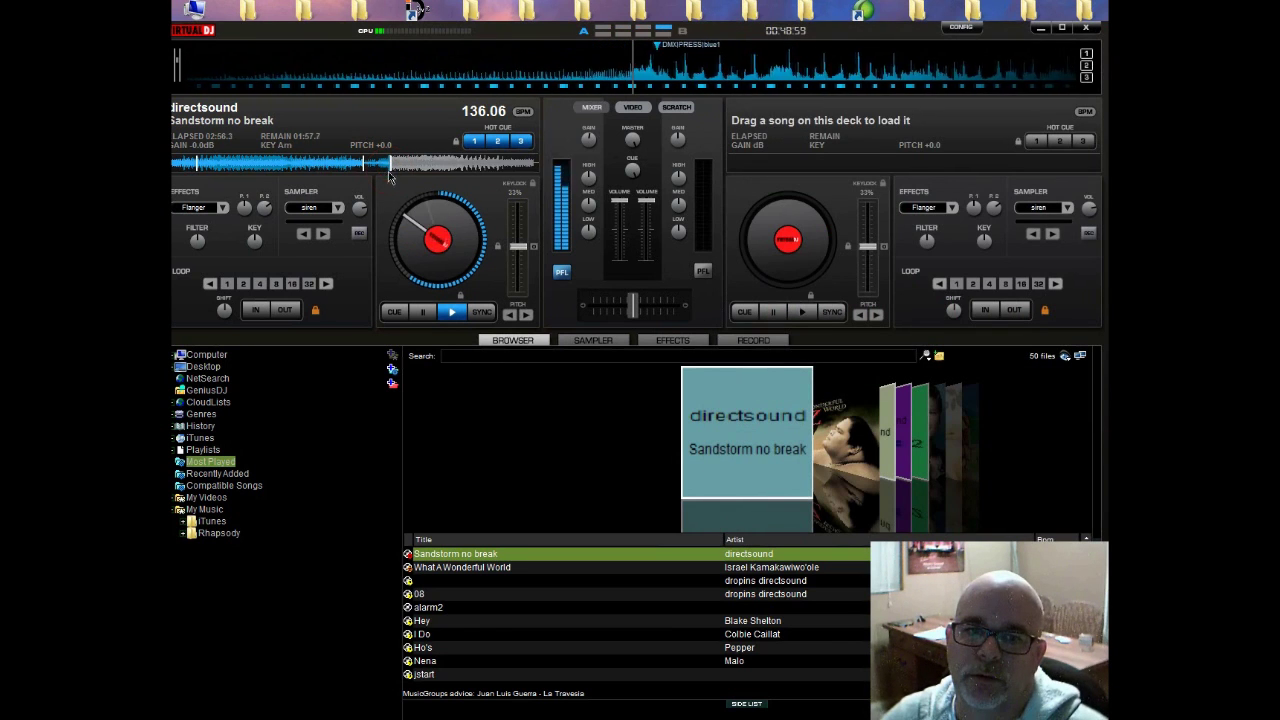
key("alt+Tab")
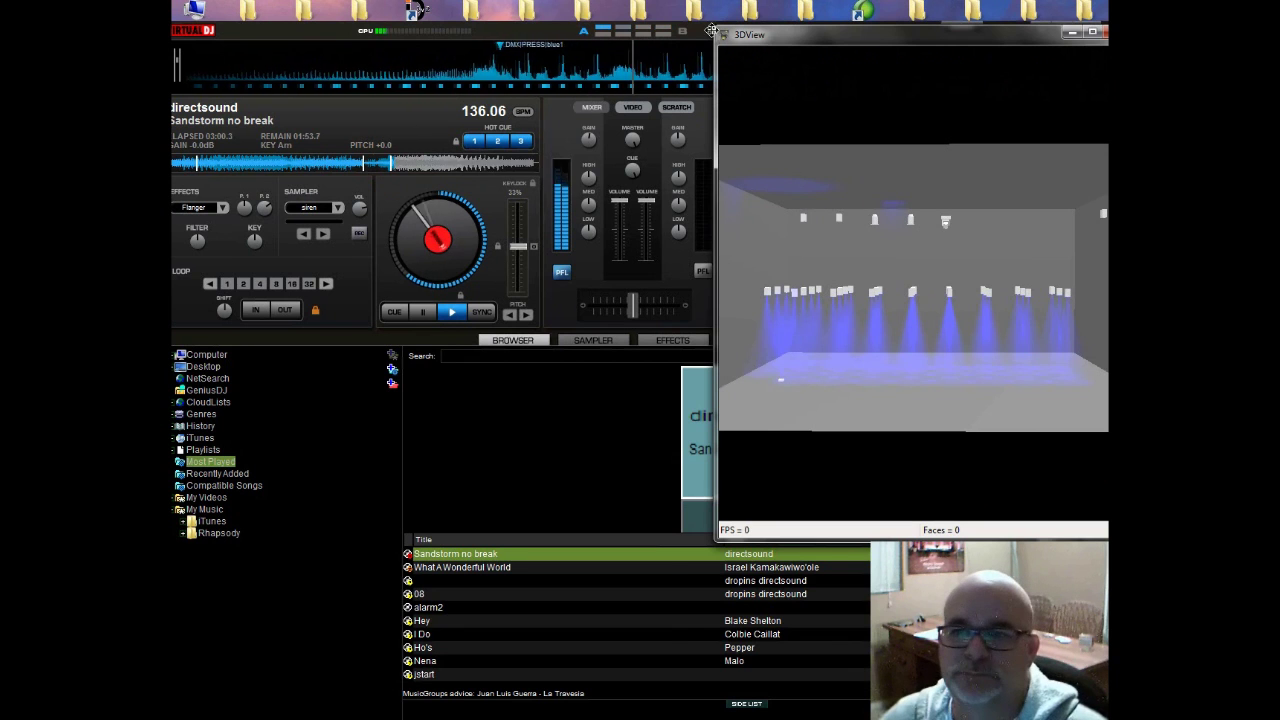
left_click_drag(628, 207, 626, 265)
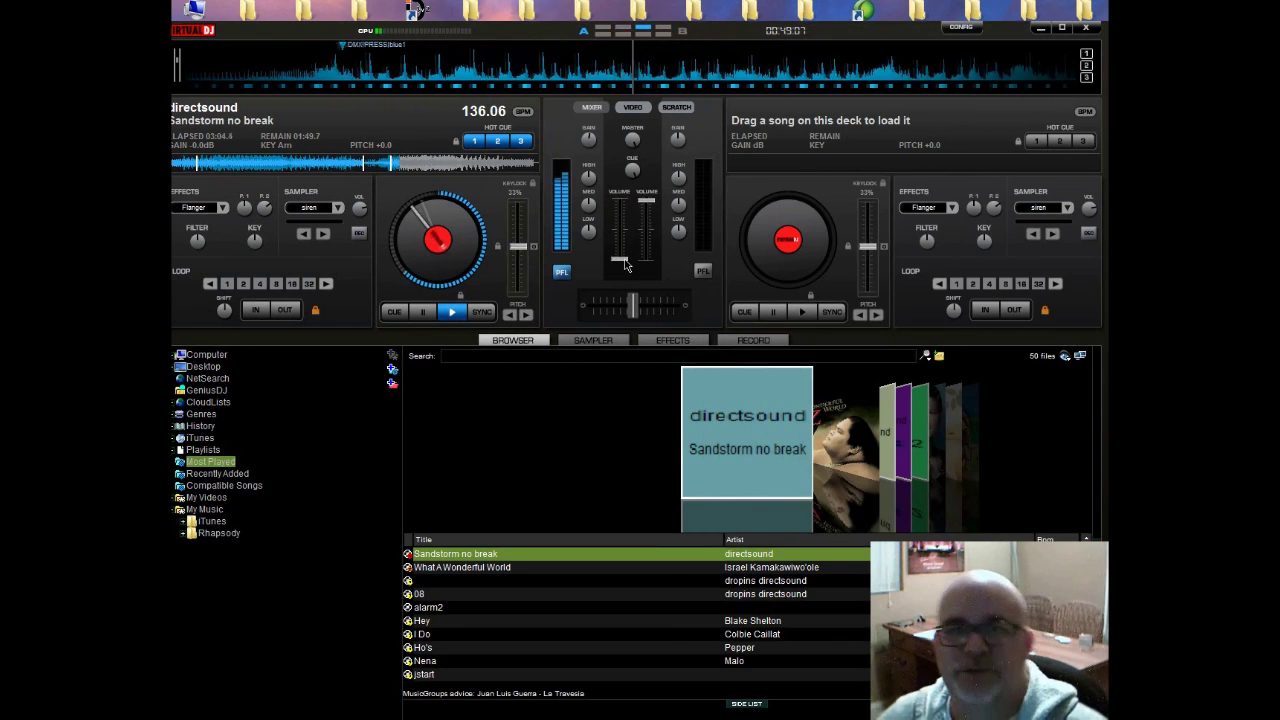